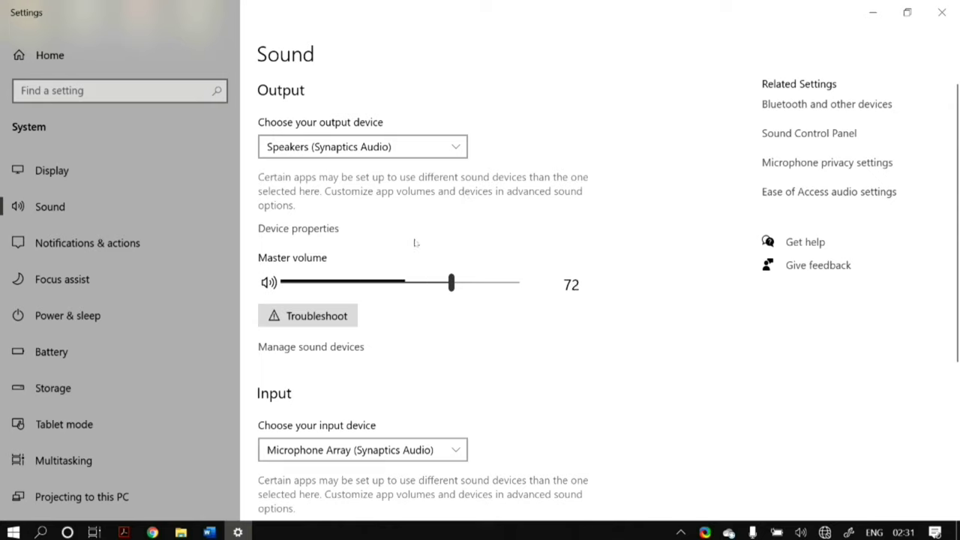
Test the system volume controls by lowering and raising the volume once, and muting and unmuting the sound
{"action": "key", "text": "XF86AudioLowerVolume"}
{"action": "key", "text": "XF86AudioRaiseVolume"}
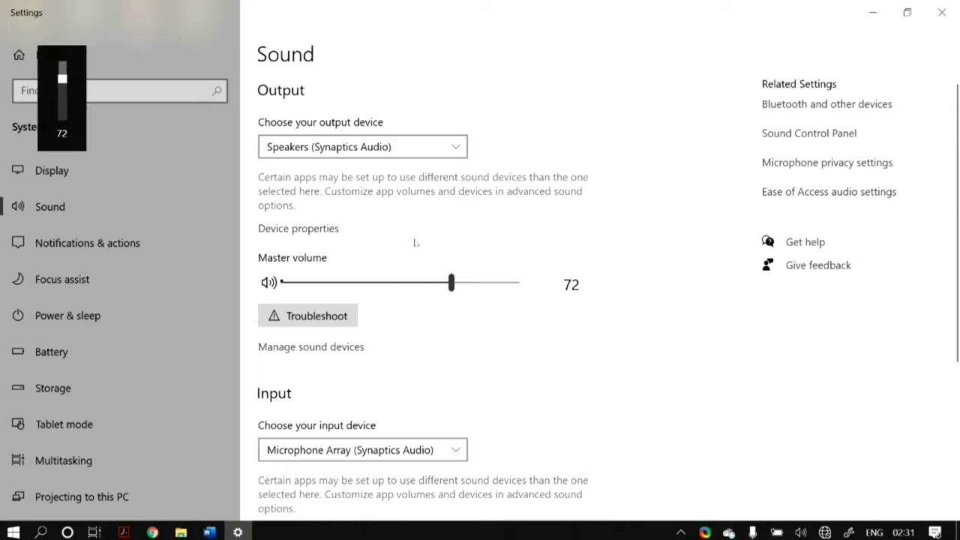
{"action": "key", "text": "XF86AudioMute"}
{"action": "key", "text": "XF86AudioMute"}
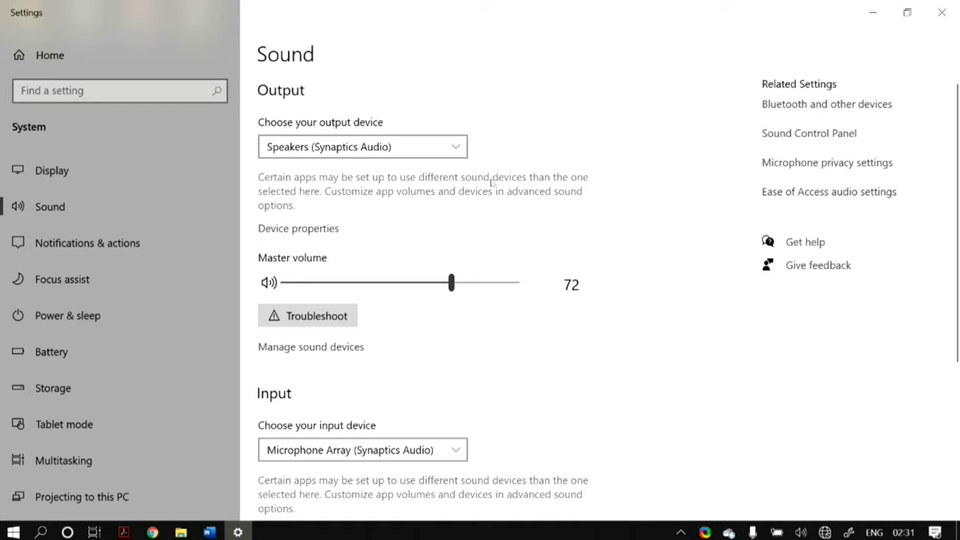
Open Sound settings from the desktop, choose Speakers (Synaptics Audio) as the output device, and set the master volume to 72
{"action": "left_click", "coordinate": [873, 12]}
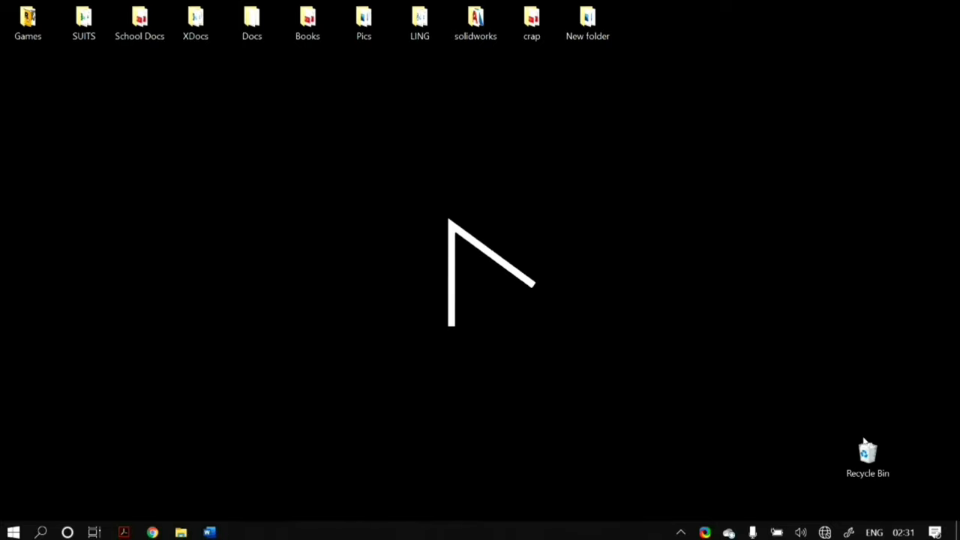
{"action": "right_click", "coordinate": [800, 532]}
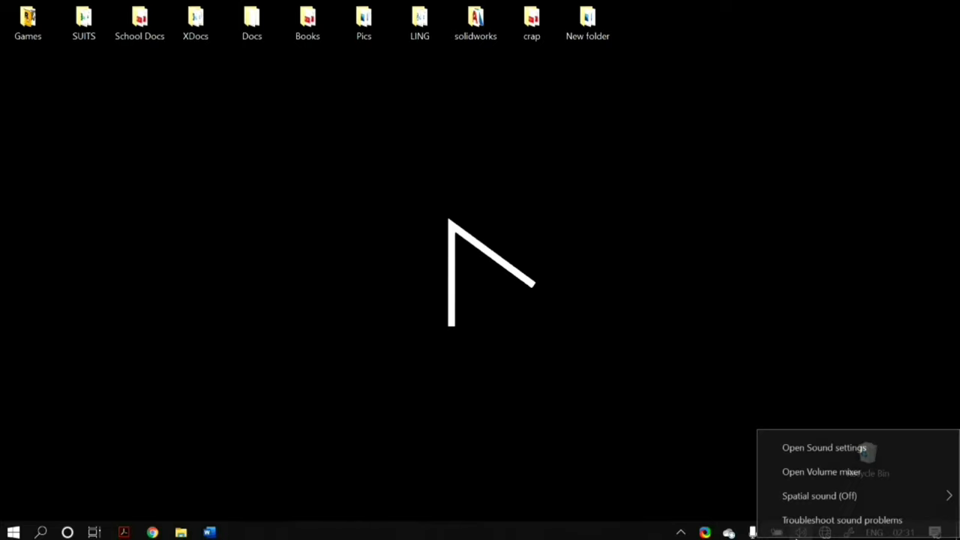
{"action": "left_click", "coordinate": [822, 456]}
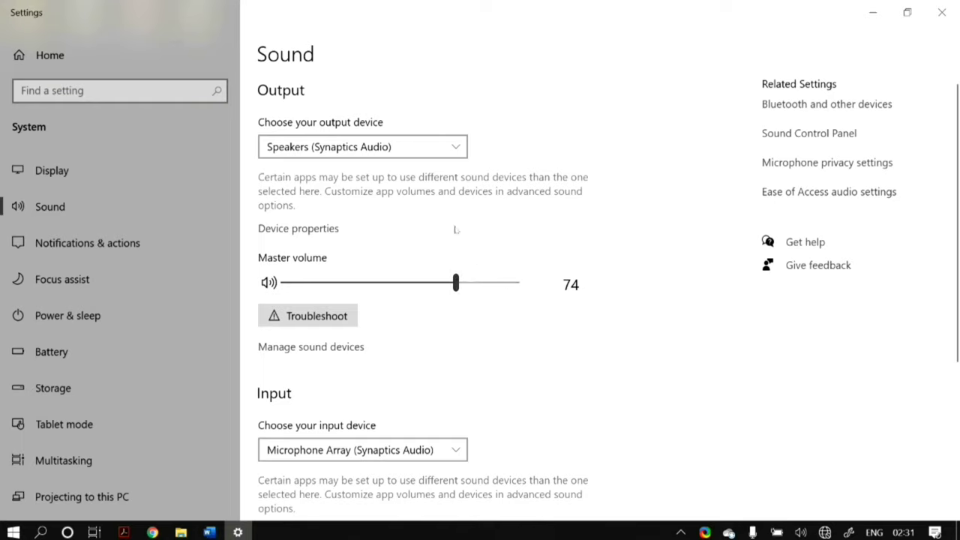
{"action": "left_click", "coordinate": [379, 154]}
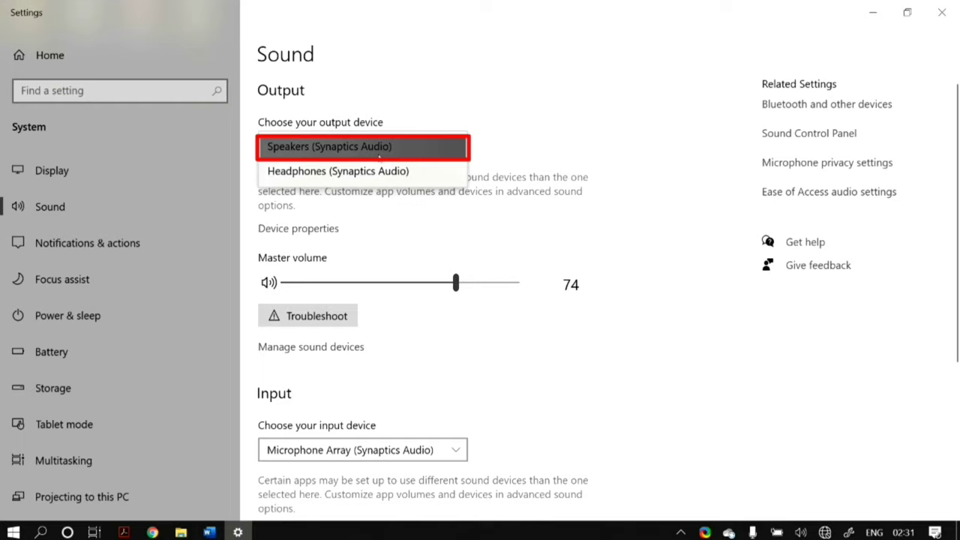
{"action": "left_click", "coordinate": [408, 154]}
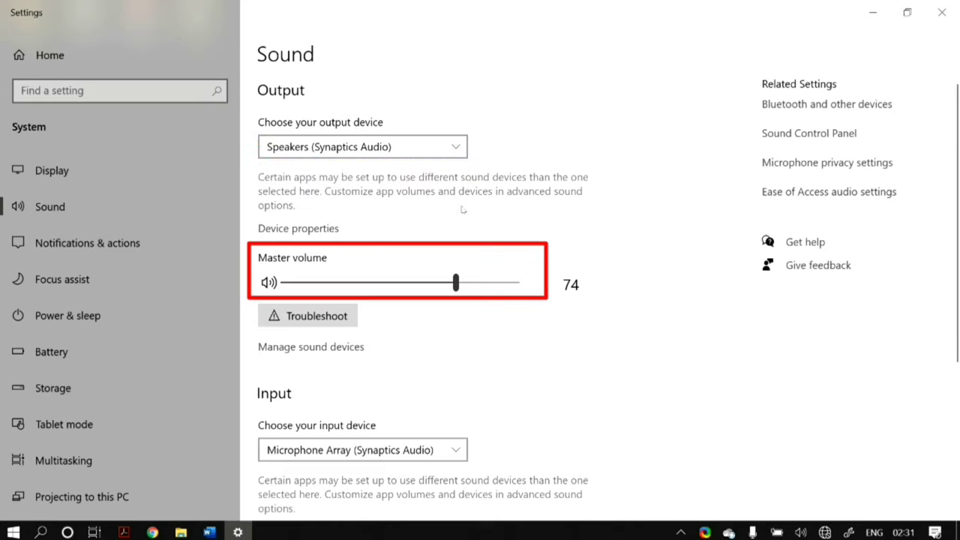
{"action": "left_click_drag", "start_coordinate": [455, 282], "coordinate": [451, 283]}
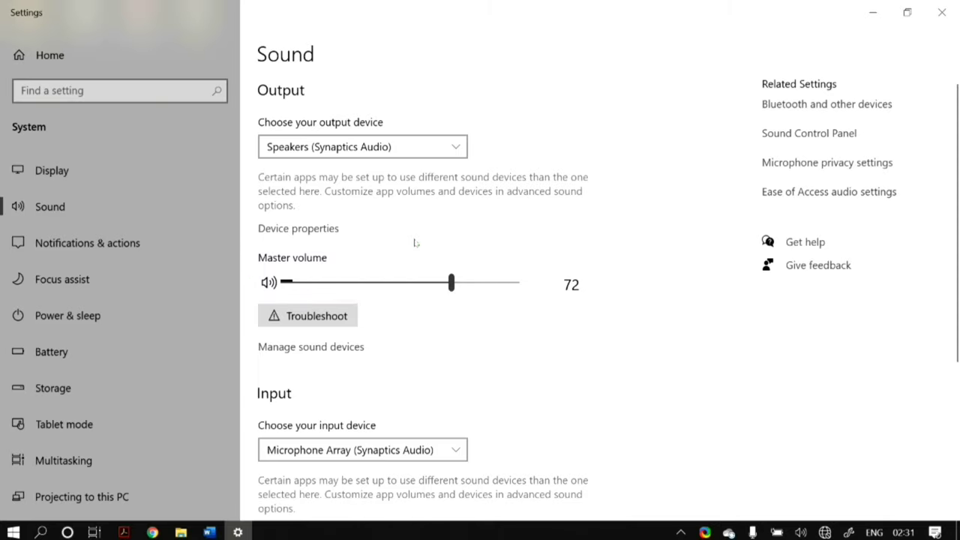
Check that the master volume responds by turning it down and back up, and toggling mute on and off
{"action": "key", "text": "XF86AudioLowerVolume"}
{"action": "key", "text": "XF86AudioRaiseVolume"}
{"action": "key", "text": "XF86AudioMute"}
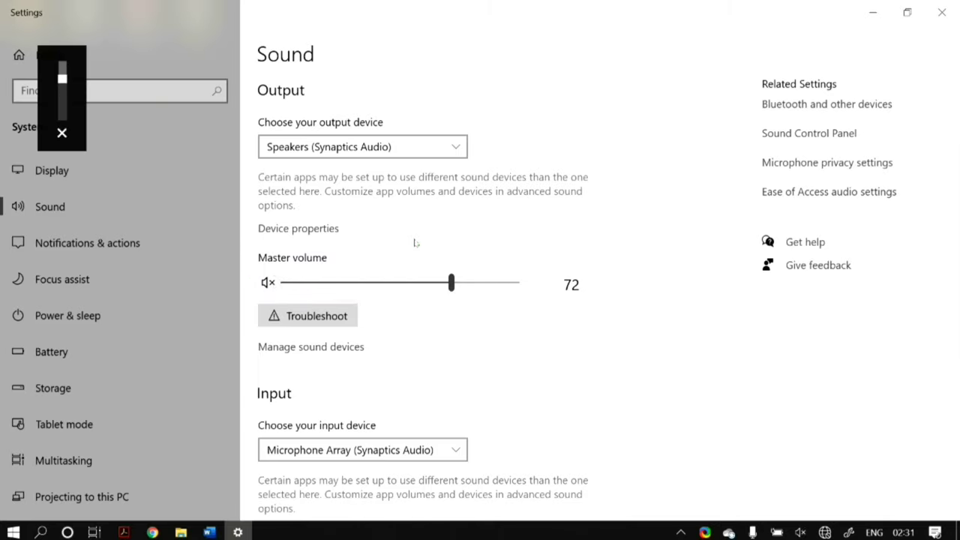
{"action": "key", "text": "XF86AudioMute"}
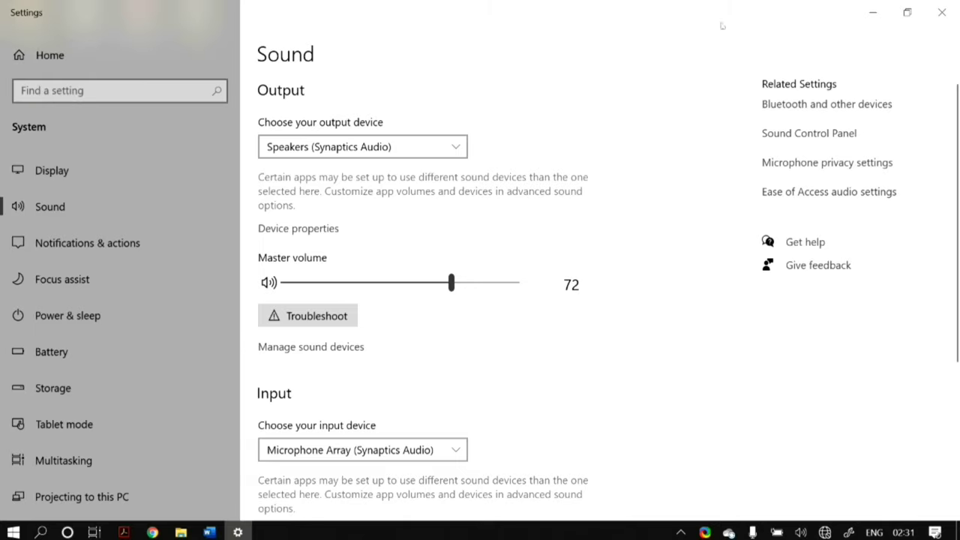
Minimize the Settings window and open the Volume Mixer to check the Speakers and System Sounds levels
{"action": "left_click", "coordinate": [872, 12]}
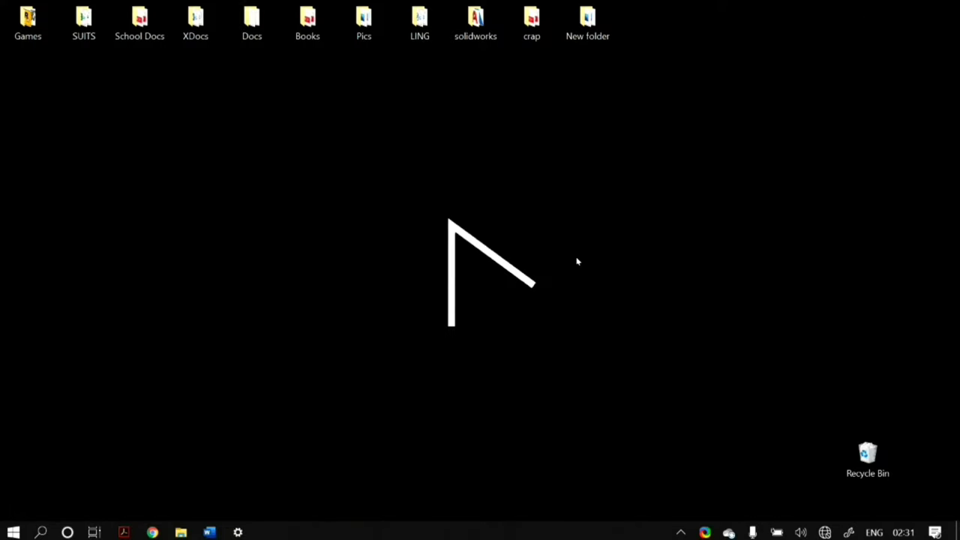
{"action": "left_click_drag", "start_coordinate": [577, 259], "coordinate": [282, 345]}
{"action": "right_click", "coordinate": [803, 531]}
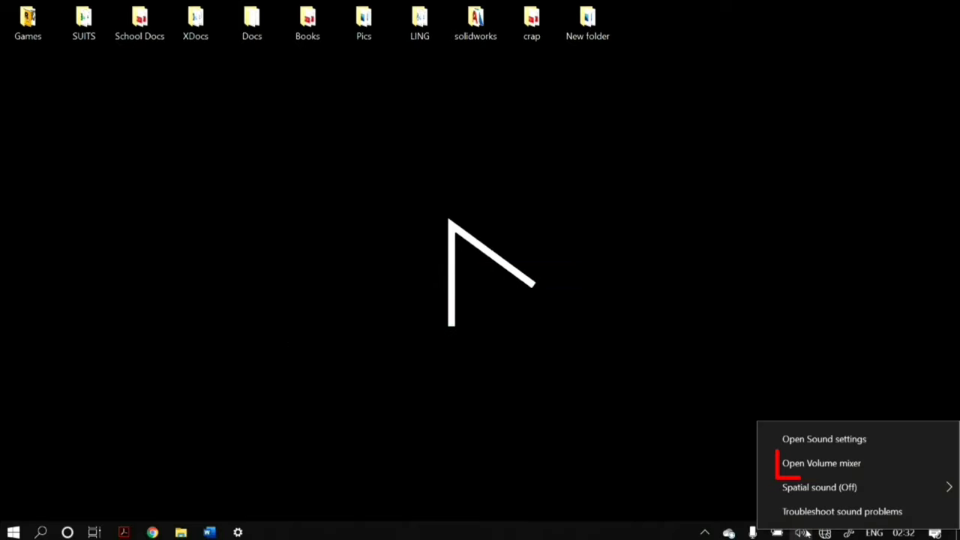
{"action": "left_click", "coordinate": [831, 467]}
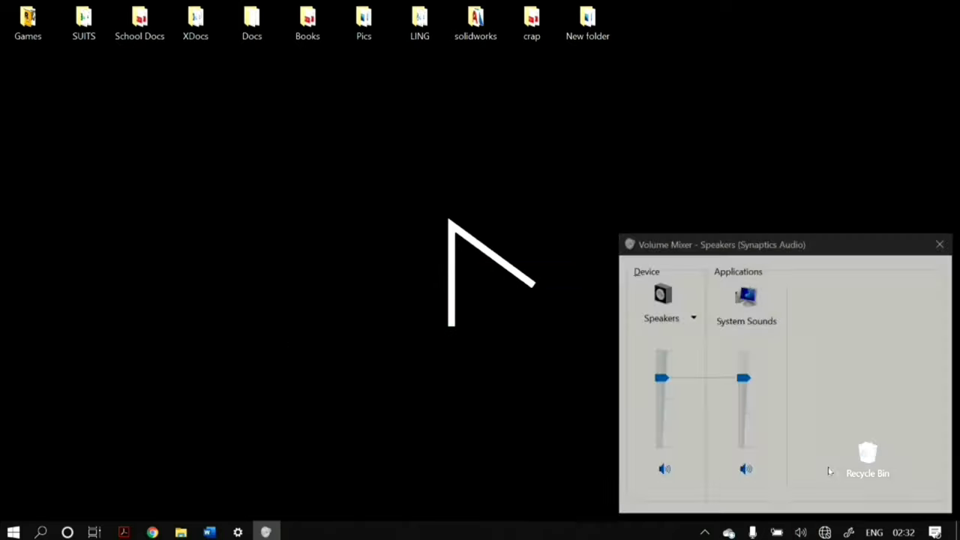
{"action": "left_click", "coordinate": [743, 378]}
{"action": "left_click", "coordinate": [660, 379]}
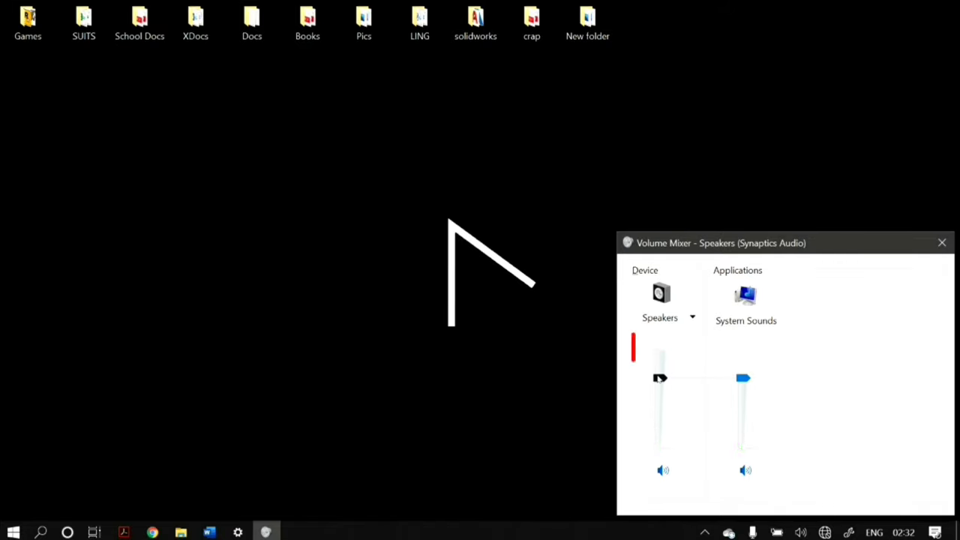
Mute and unmute System Sounds in the Volume Mixer, and close the mixer
{"action": "left_click", "coordinate": [741, 478]}
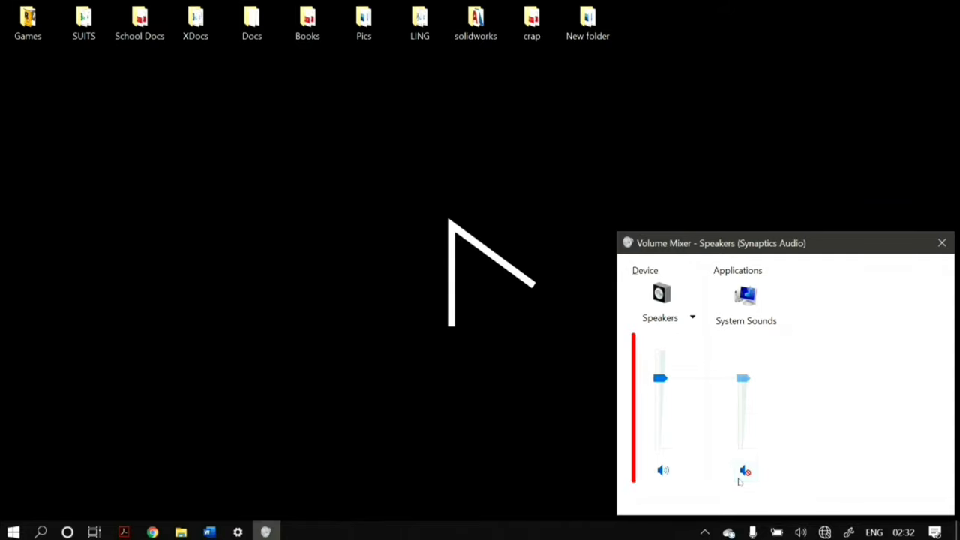
{"action": "left_click", "coordinate": [741, 476]}
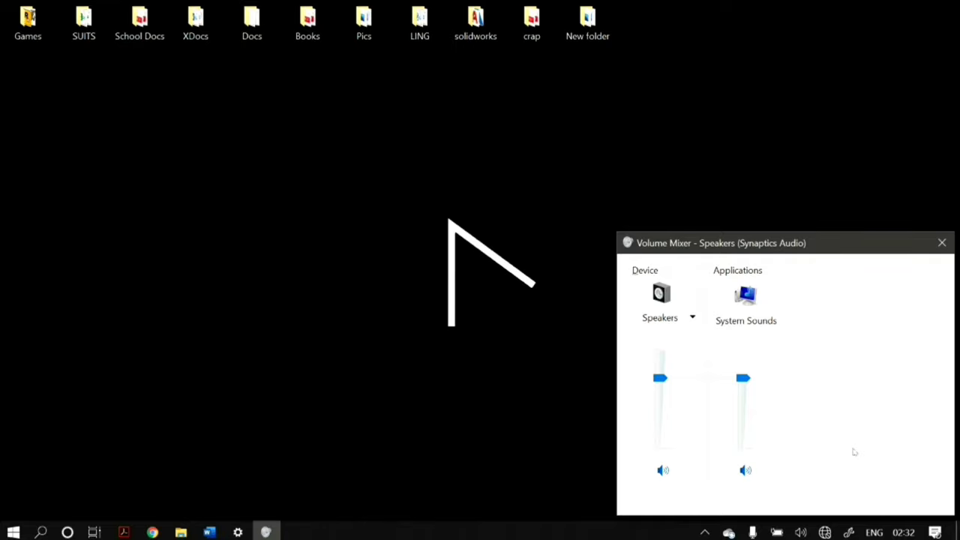
{"action": "left_click", "coordinate": [948, 249]}
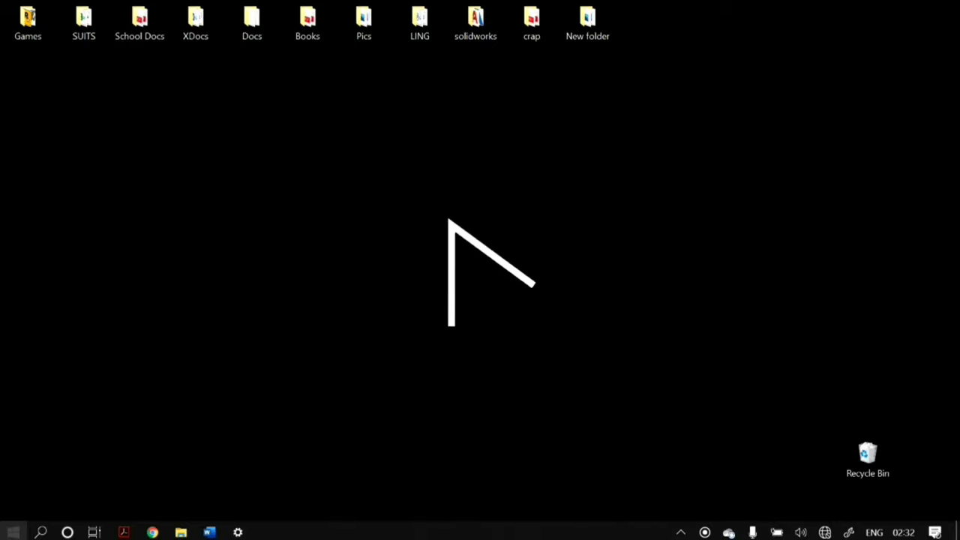
Open Device Manager and expand the Sound, video and game controllers category
{"action": "left_click", "coordinate": [13, 532]}
{"action": "type", "text": "dev"}
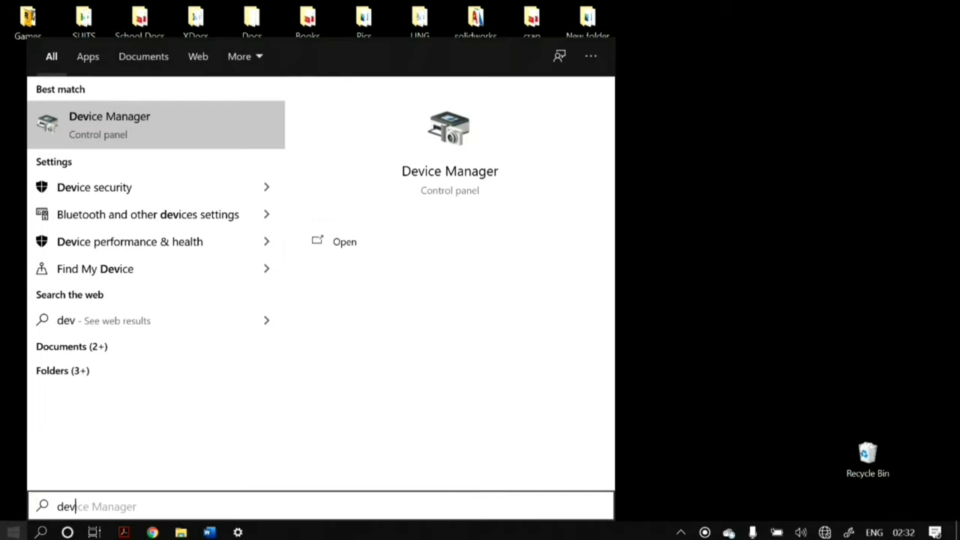
{"action": "key", "text": "Return"}
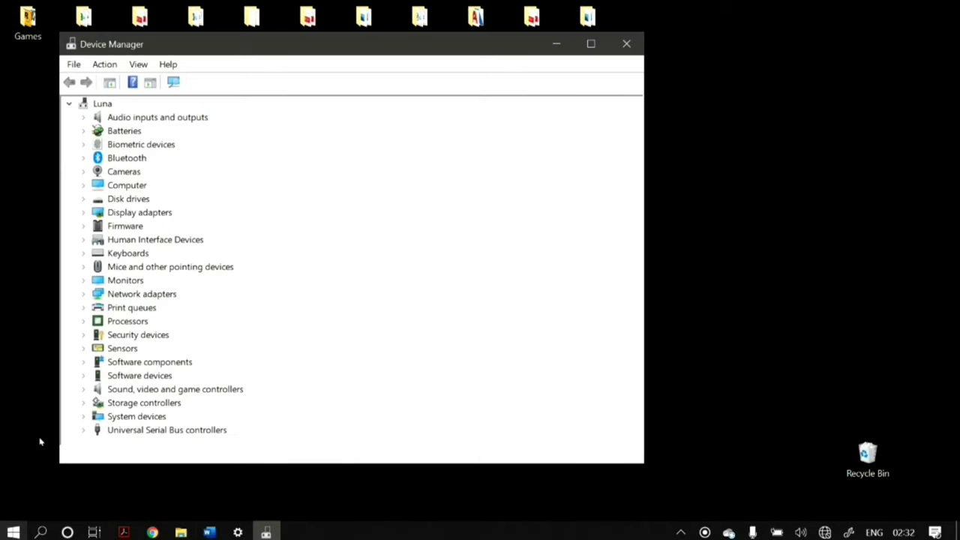
{"action": "left_click_drag", "start_coordinate": [440, 36], "coordinate": [514, 45]}
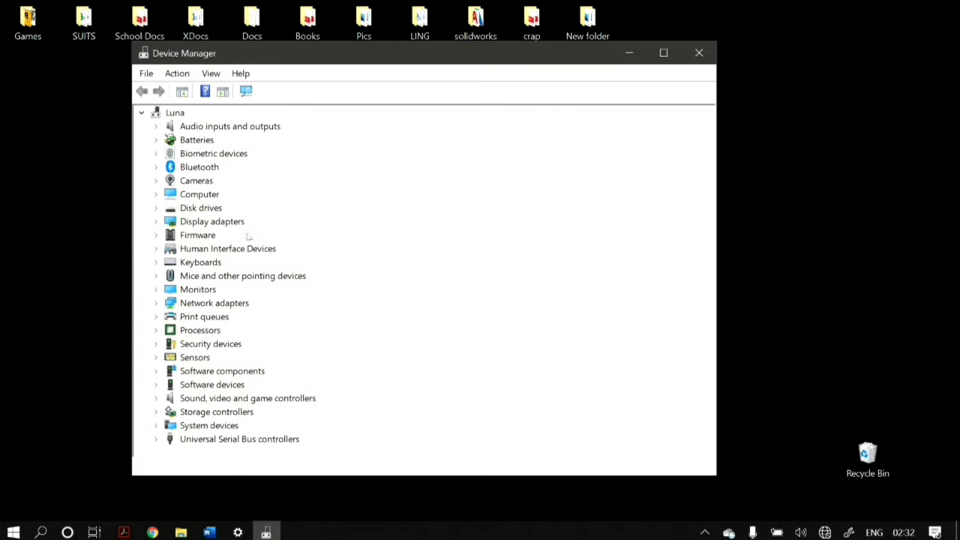
{"action": "double_click", "coordinate": [214, 398]}
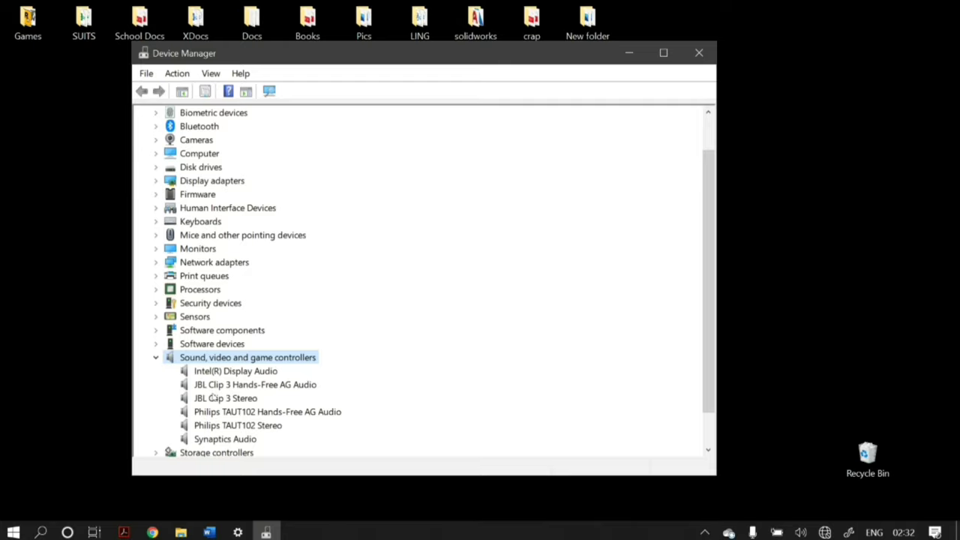
From the driver properties of Synaptics Audio, search automatically for updated driver software and close the update wizard
{"action": "left_click", "coordinate": [222, 440]}
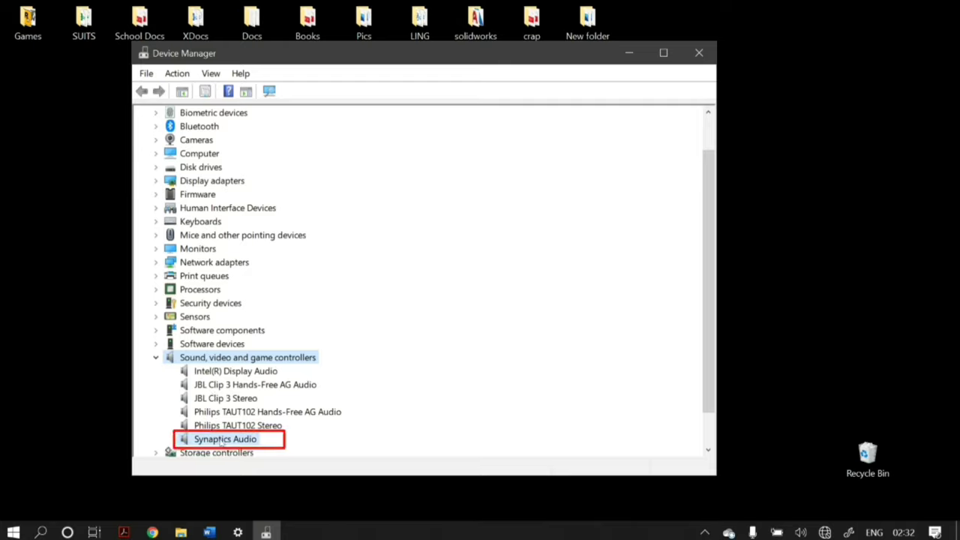
{"action": "right_click", "coordinate": [222, 441]}
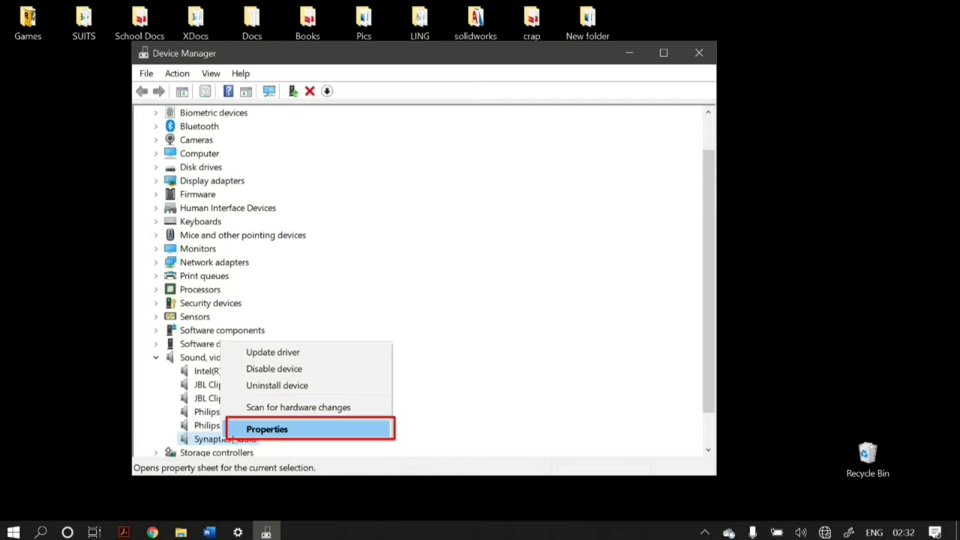
{"action": "left_click", "coordinate": [233, 429]}
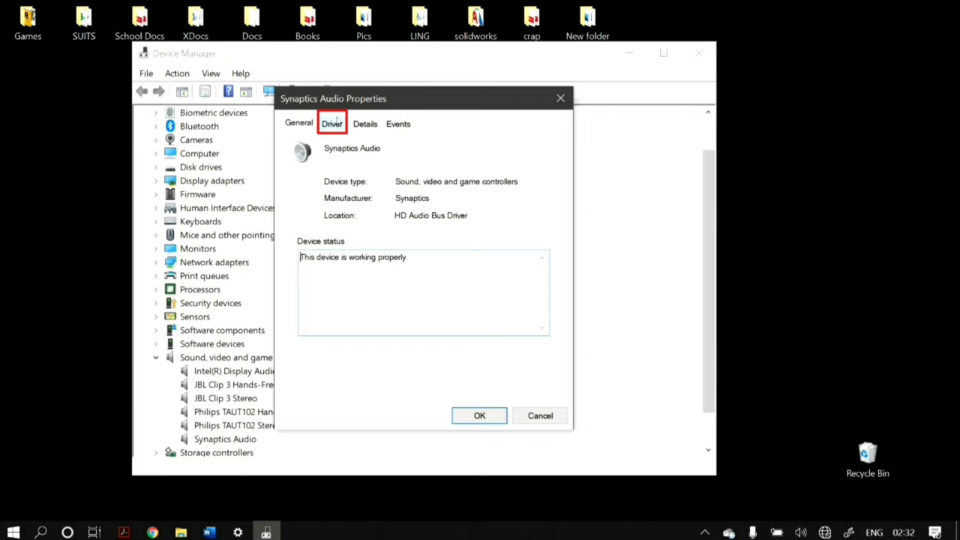
{"action": "left_click", "coordinate": [336, 123]}
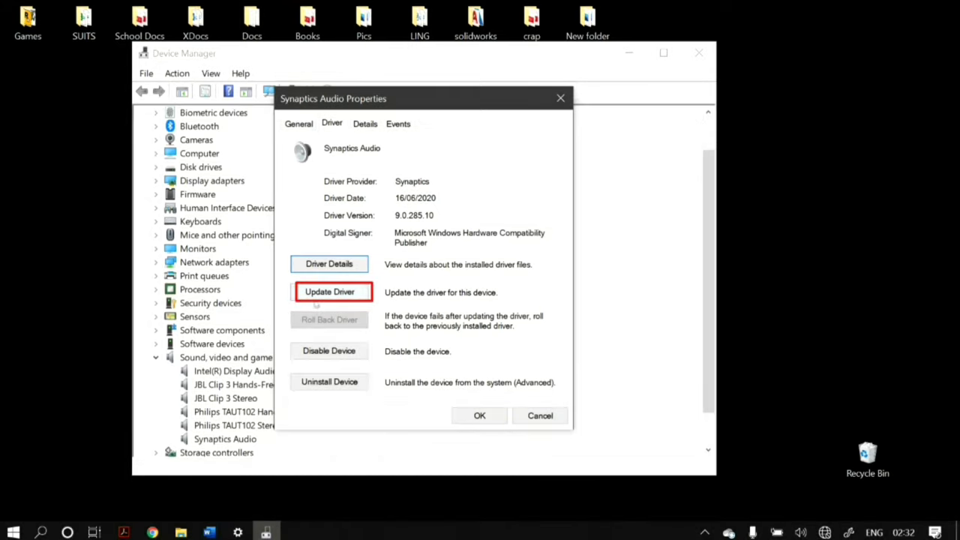
{"action": "left_click", "coordinate": [317, 291]}
{"action": "left_click", "coordinate": [308, 234]}
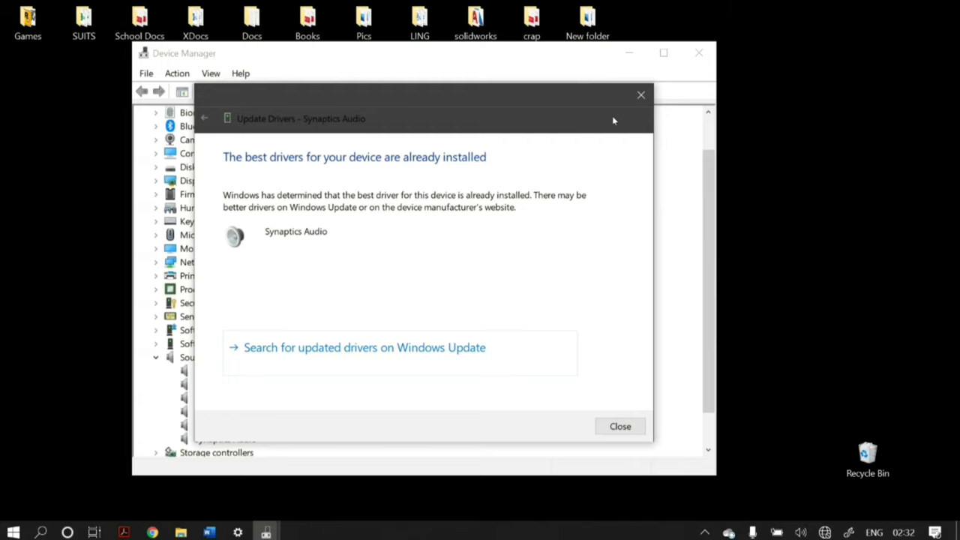
{"action": "left_click", "coordinate": [639, 100]}
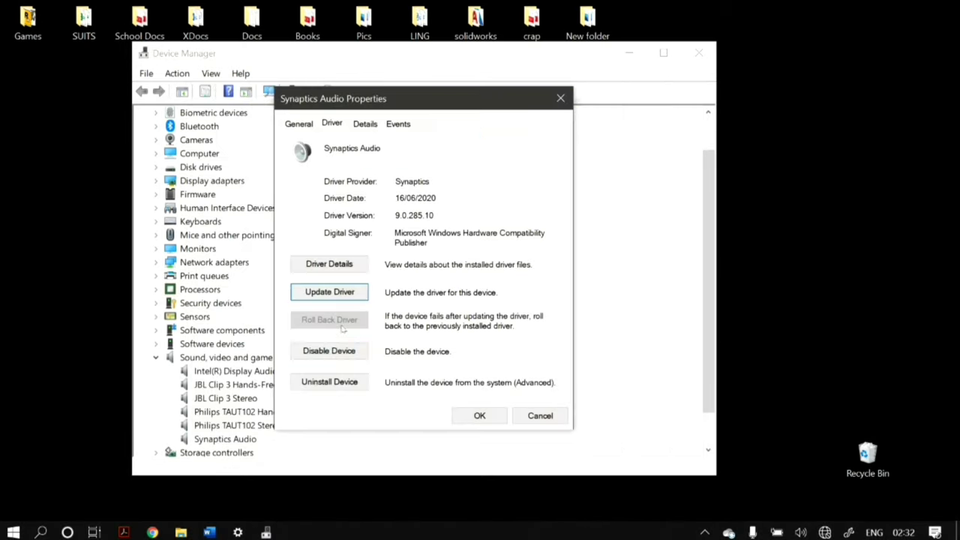
Select Synaptics Audio version 9.0.281.0 from the computer's list of available drivers, cancel the update, and close the device properties
{"action": "left_click", "coordinate": [321, 293]}
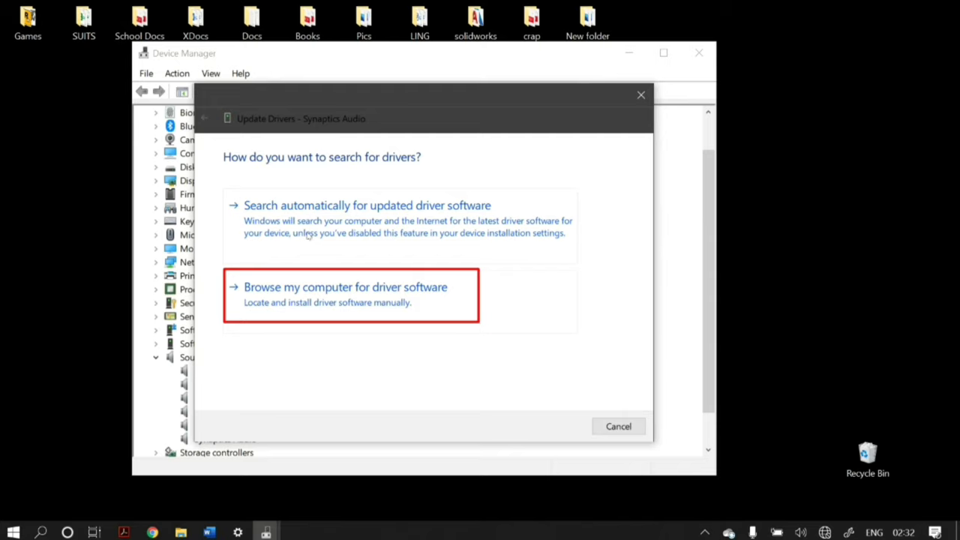
{"action": "left_click", "coordinate": [315, 304]}
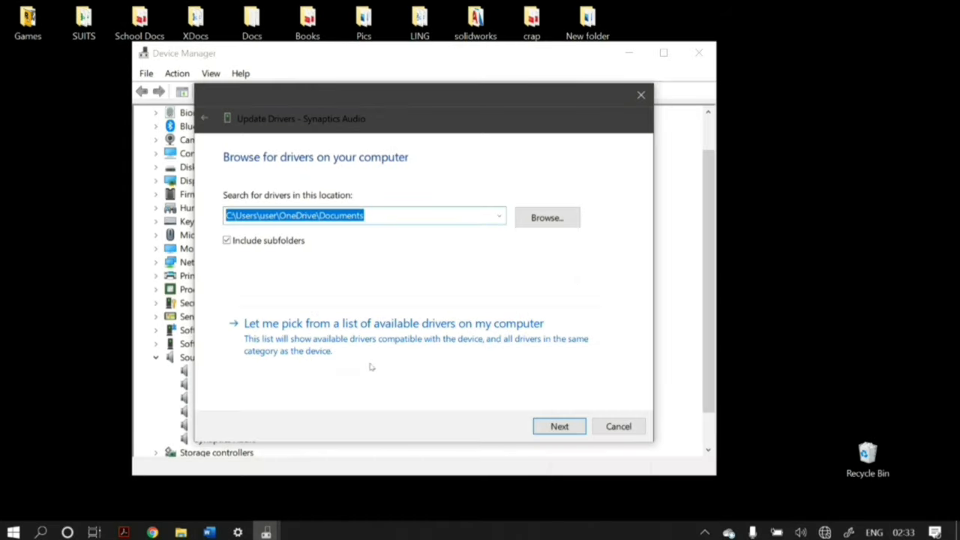
{"action": "left_click", "coordinate": [370, 365]}
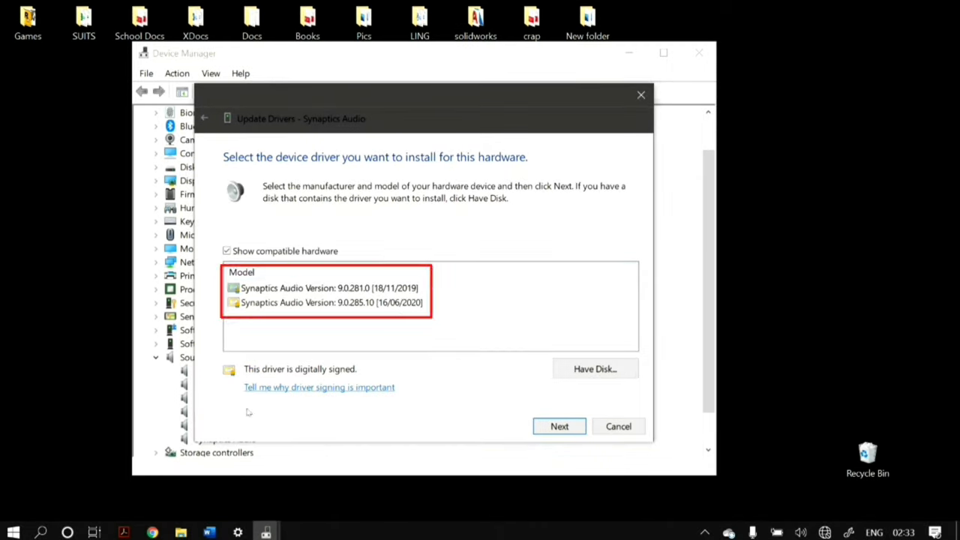
{"action": "left_click", "coordinate": [328, 289]}
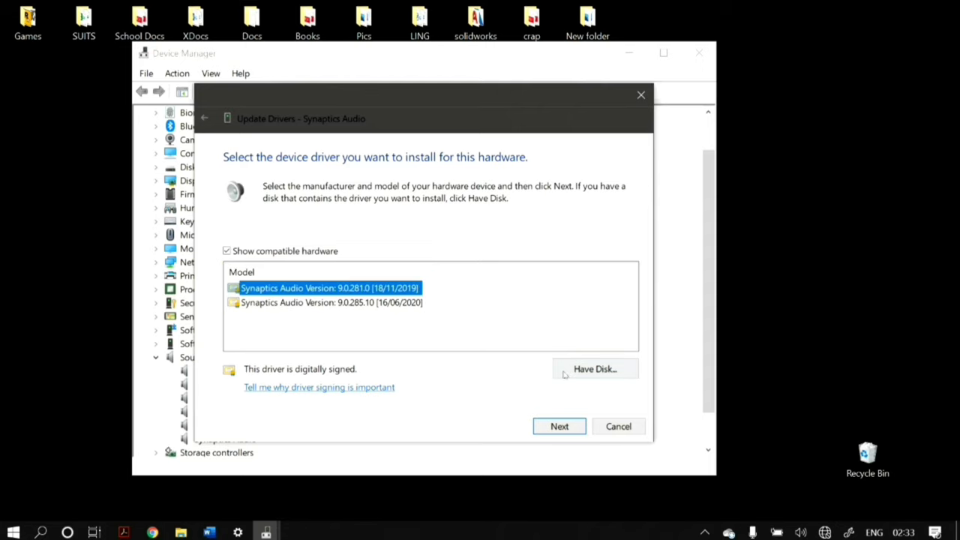
{"action": "left_click", "coordinate": [619, 426]}
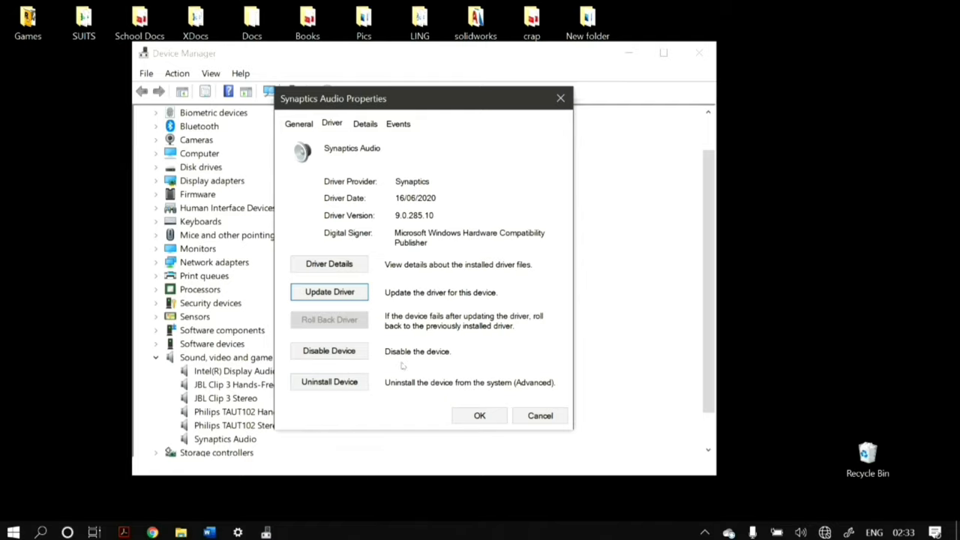
{"action": "left_click", "coordinate": [532, 418]}
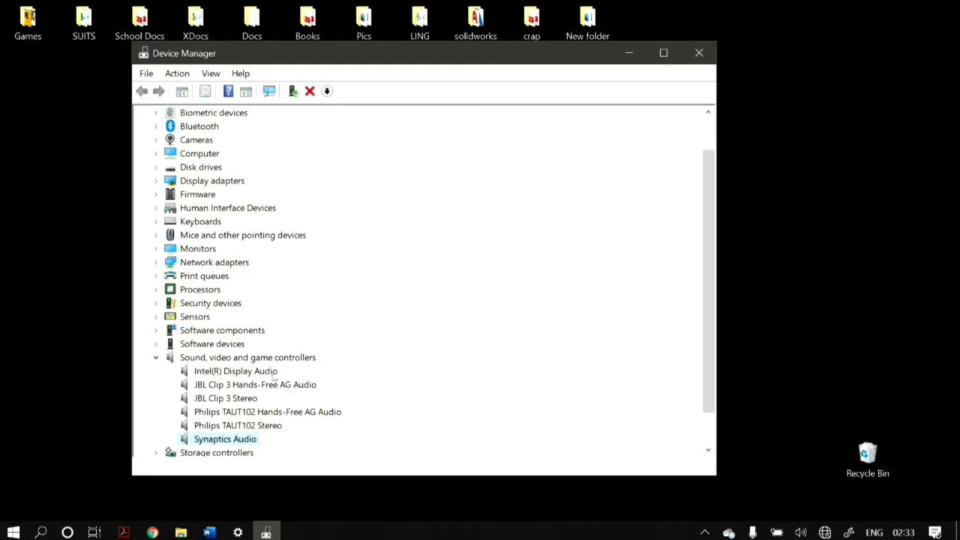
View the driver properties of Speakers (Synaptics Audio) under Audio inputs and outputs, and close them
{"action": "scroll", "coordinate": [302, 316], "scroll_direction": "up", "scroll_amount": 1}
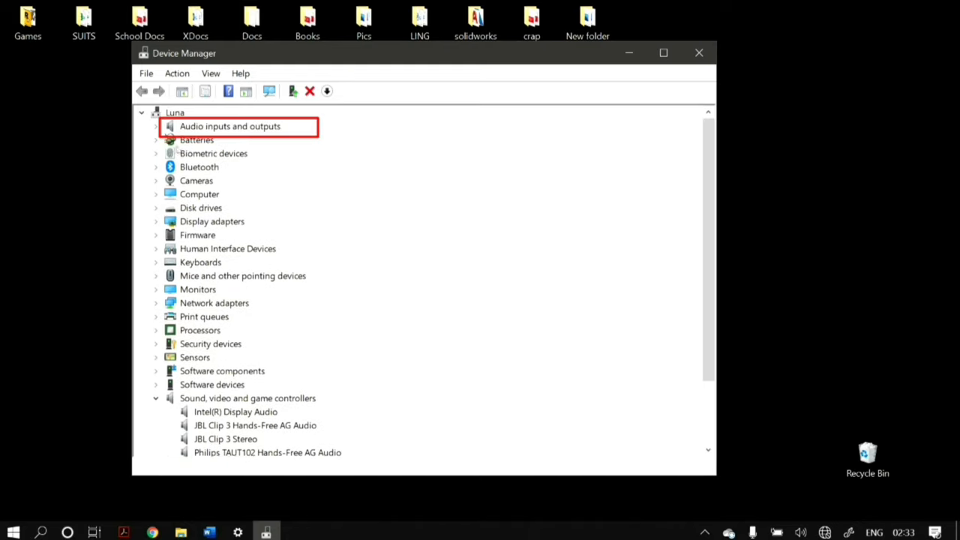
{"action": "double_click", "coordinate": [213, 127]}
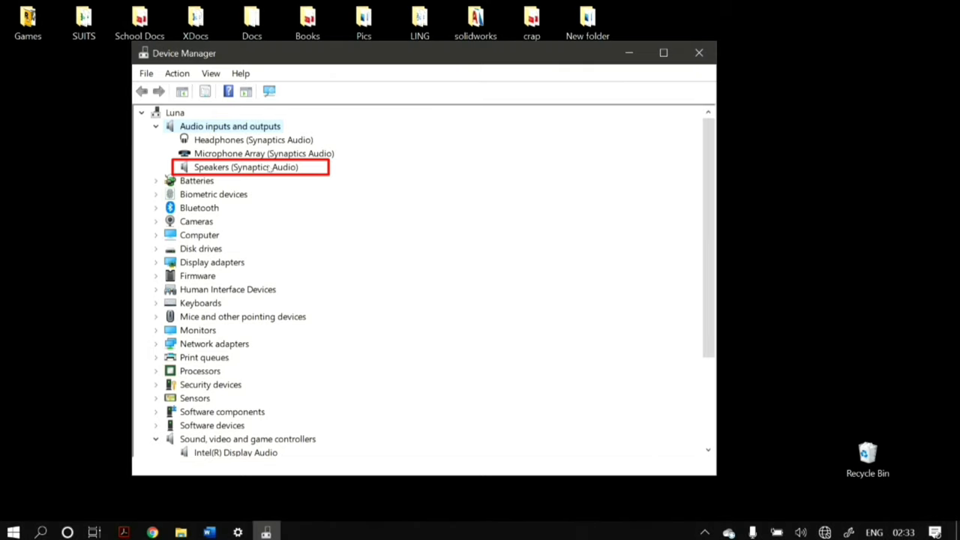
{"action": "right_click", "coordinate": [270, 168]}
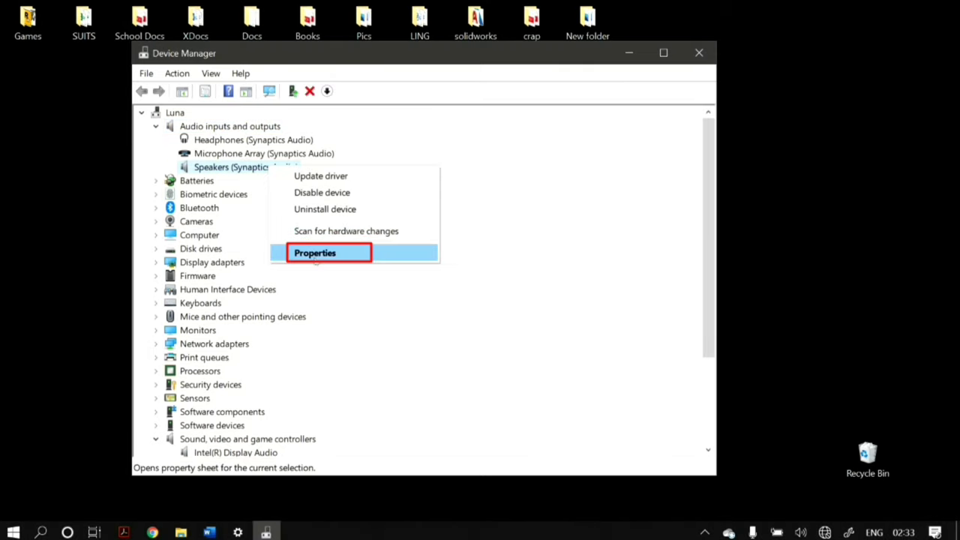
{"action": "left_click", "coordinate": [315, 254]}
{"action": "left_click", "coordinate": [326, 126]}
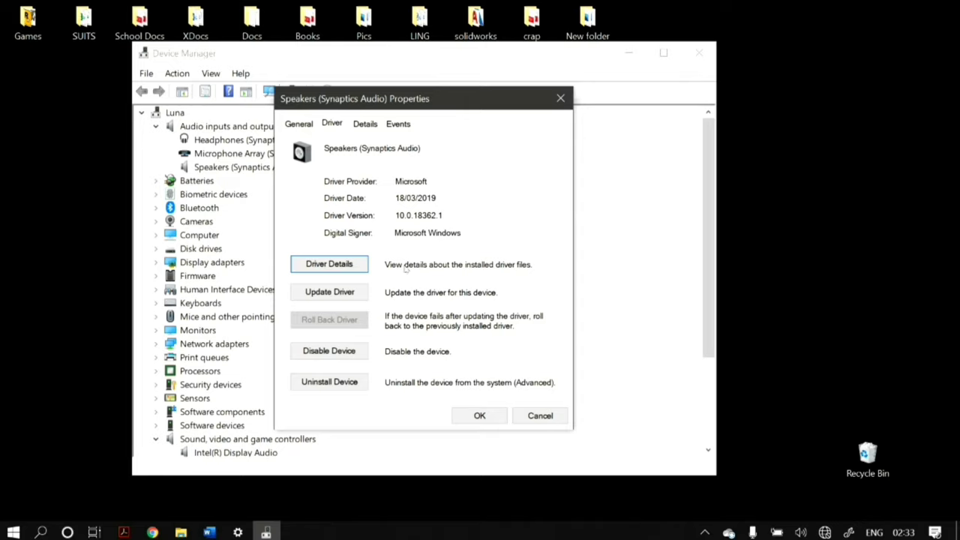
{"action": "left_click", "coordinate": [561, 98]}
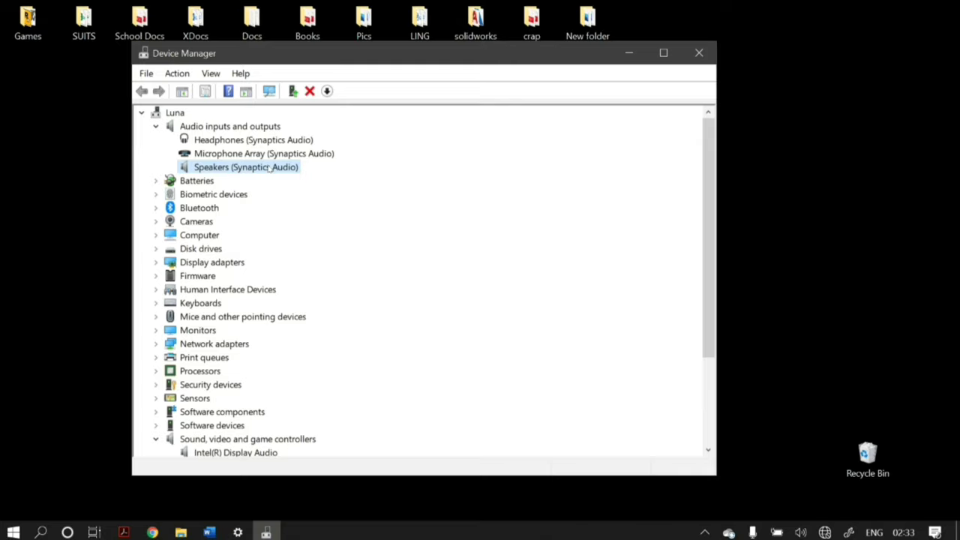
Start uninstalling Synaptics Audio from its driver properties, cancel the uninstall, and close the properties and Device Manager
{"action": "scroll", "coordinate": [300, 195], "scroll_direction": "down", "scroll_amount": 3}
{"action": "right_click", "coordinate": [206, 400]}
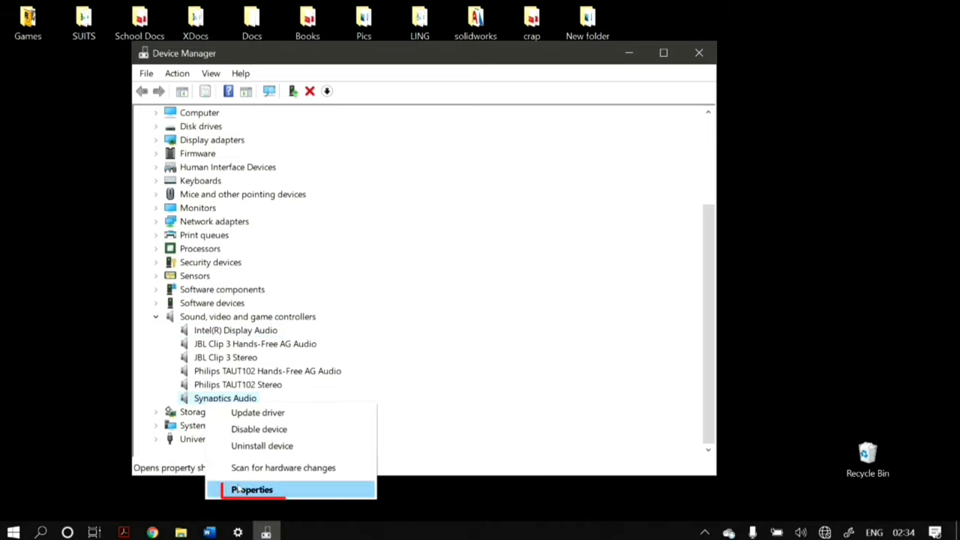
{"action": "left_click", "coordinate": [241, 490]}
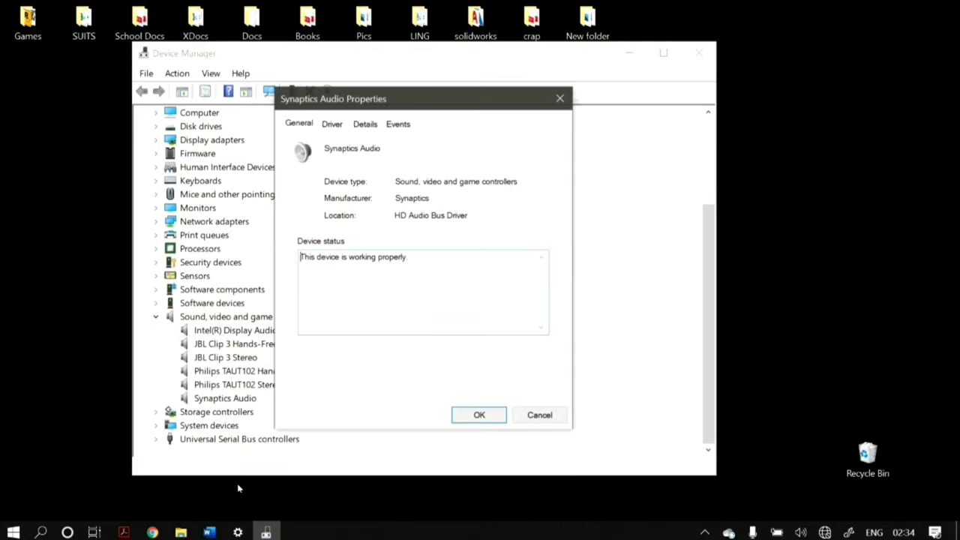
{"action": "left_click", "coordinate": [332, 124]}
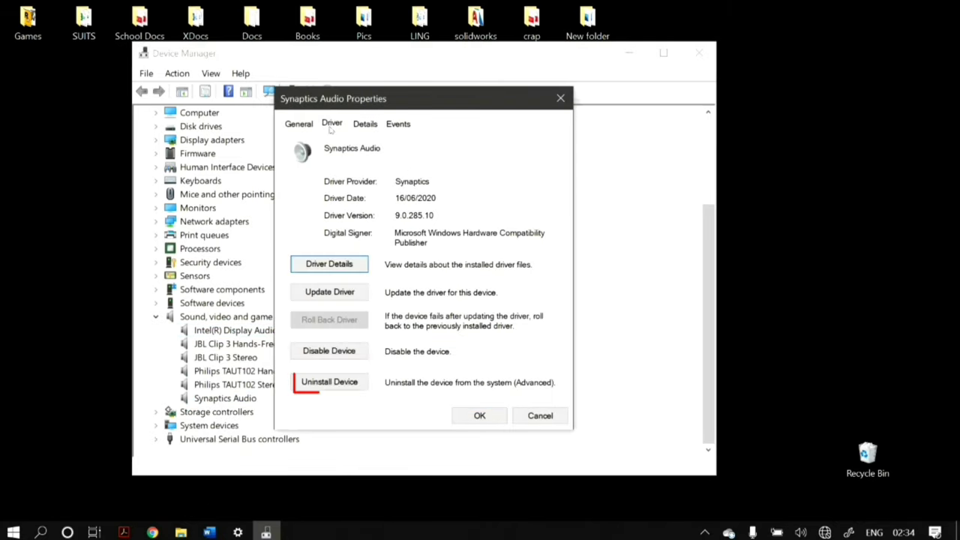
{"action": "left_click", "coordinate": [330, 382]}
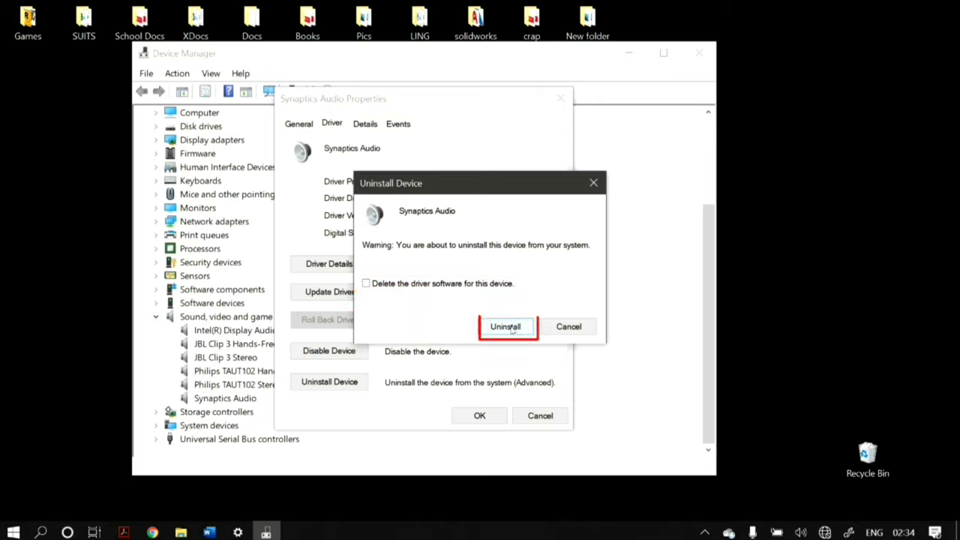
{"action": "left_click", "coordinate": [568, 326]}
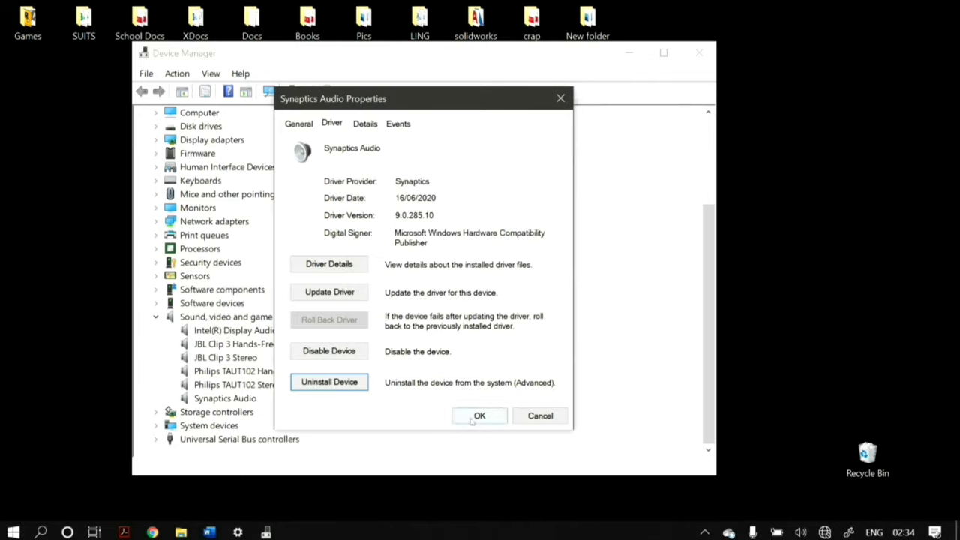
{"action": "left_click", "coordinate": [476, 418]}
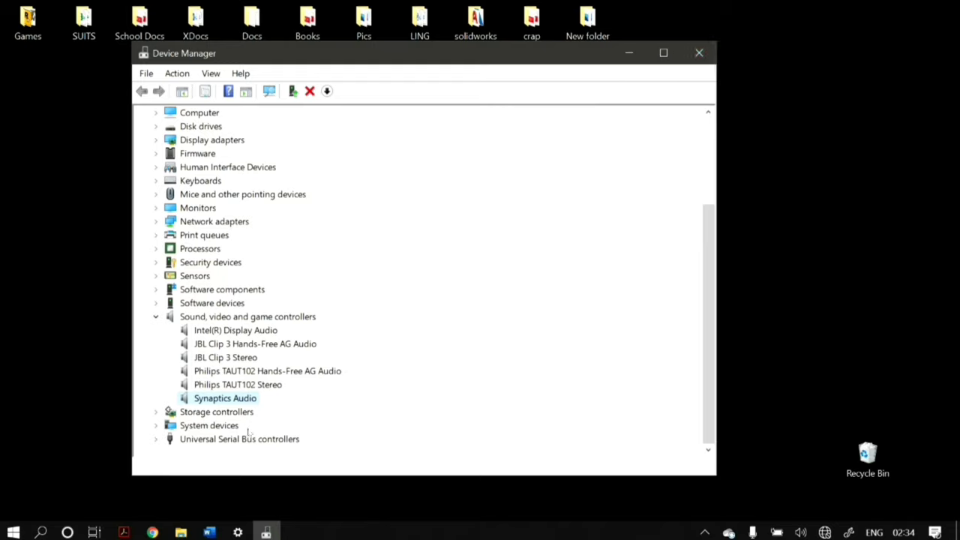
{"action": "left_click", "coordinate": [699, 52]}
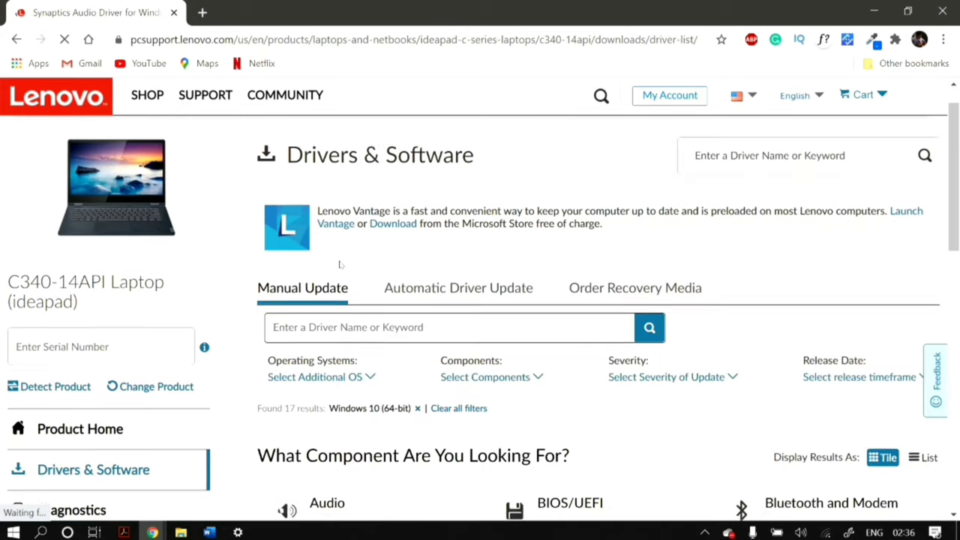
Download the Synaptics Audio Driver for Windows 10 (64-bit) from Lenovo's C340-14API support page and open the downloaded installer
{"action": "left_click", "coordinate": [837, 311]}
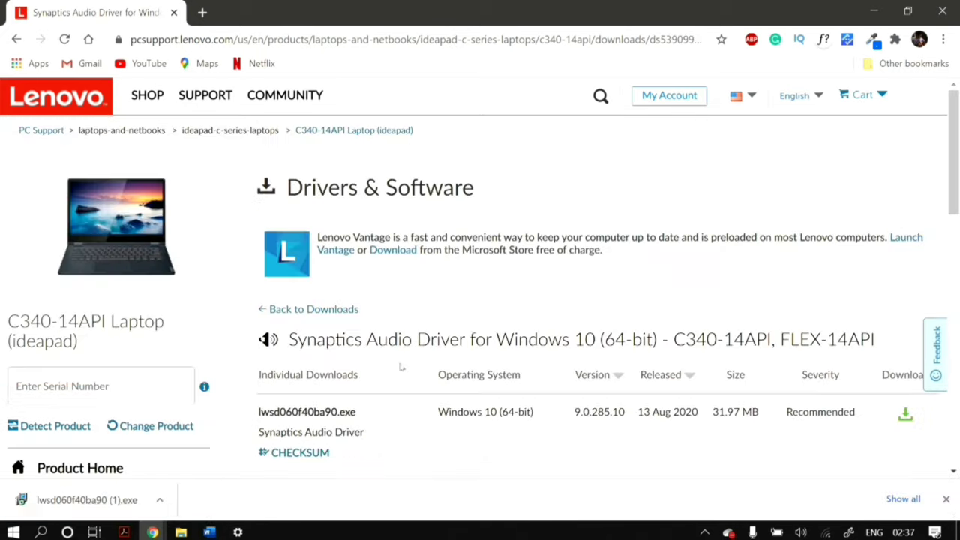
{"action": "left_click", "coordinate": [100, 495]}
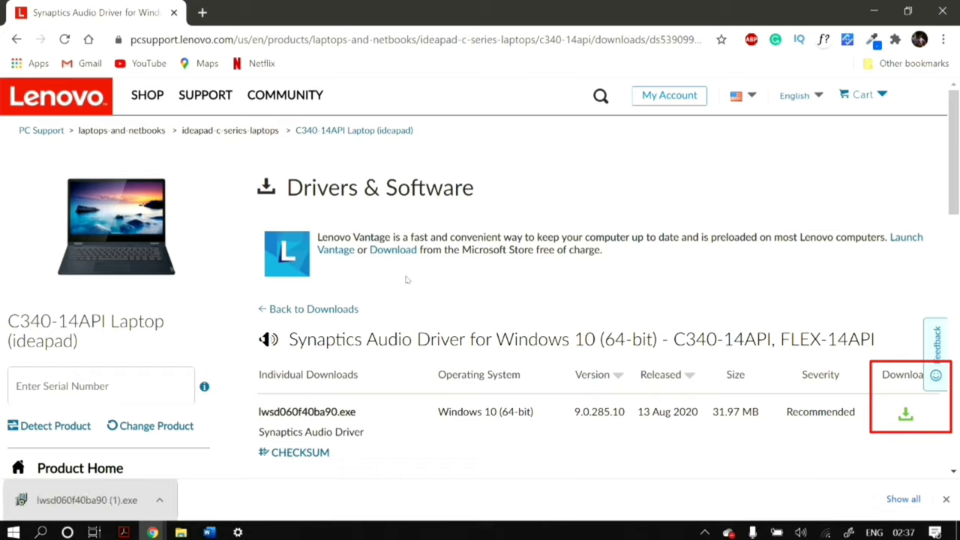
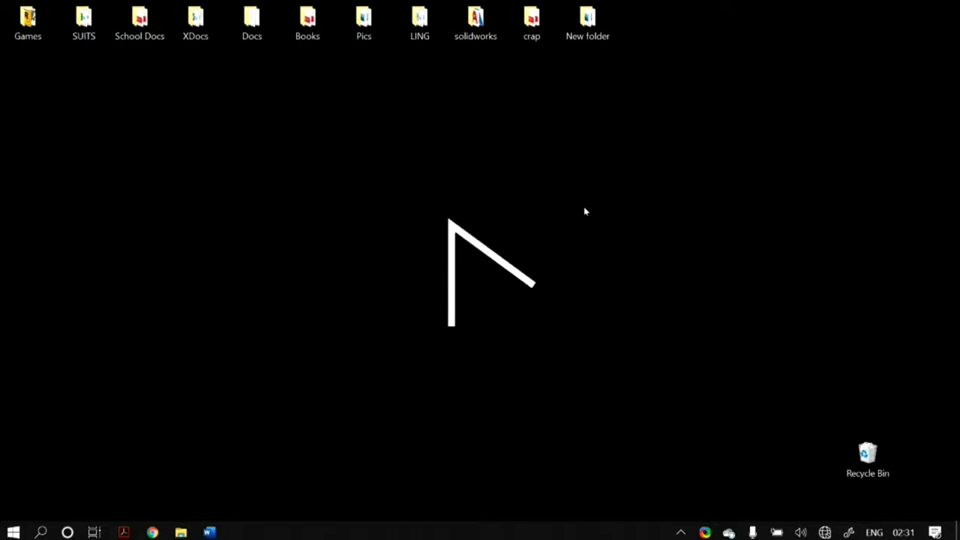
{"action": "left_click_drag", "start_coordinate": [584, 207], "coordinate": [273, 313]}
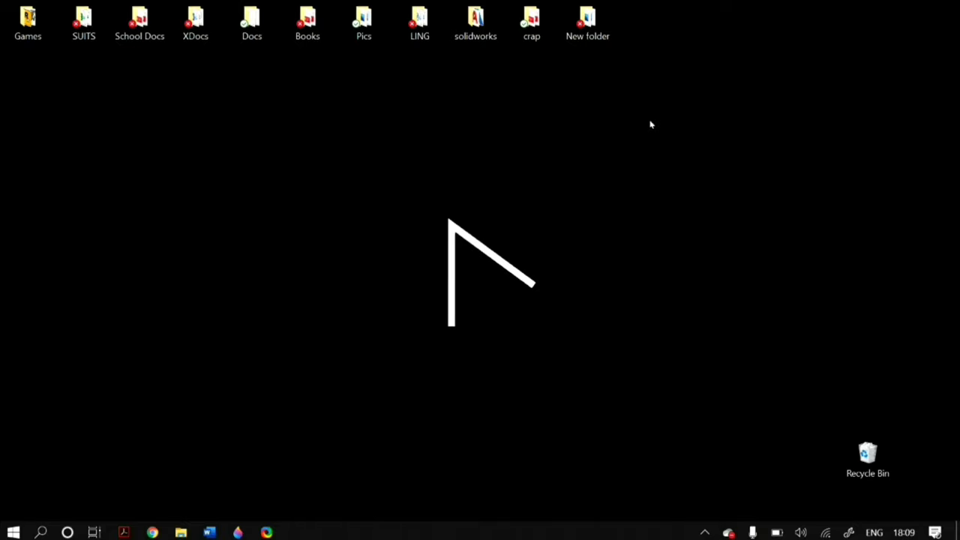
Open Sound settings and show the advanced properties of the Synaptics Audio Speakers playback device through the Sound Control Panel
{"action": "left_click", "coordinate": [13, 531]}
{"action": "type", "text": "sou"}
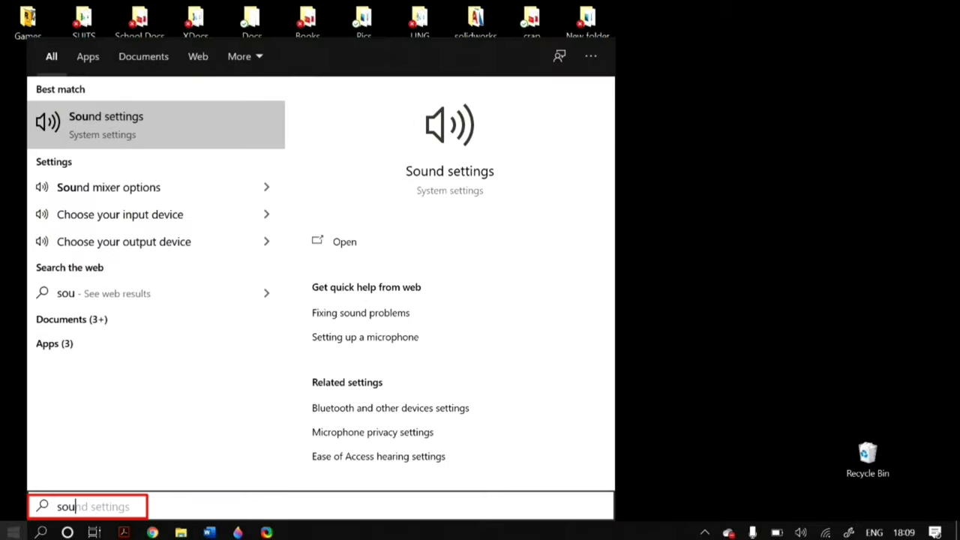
{"action": "key", "text": "Return"}
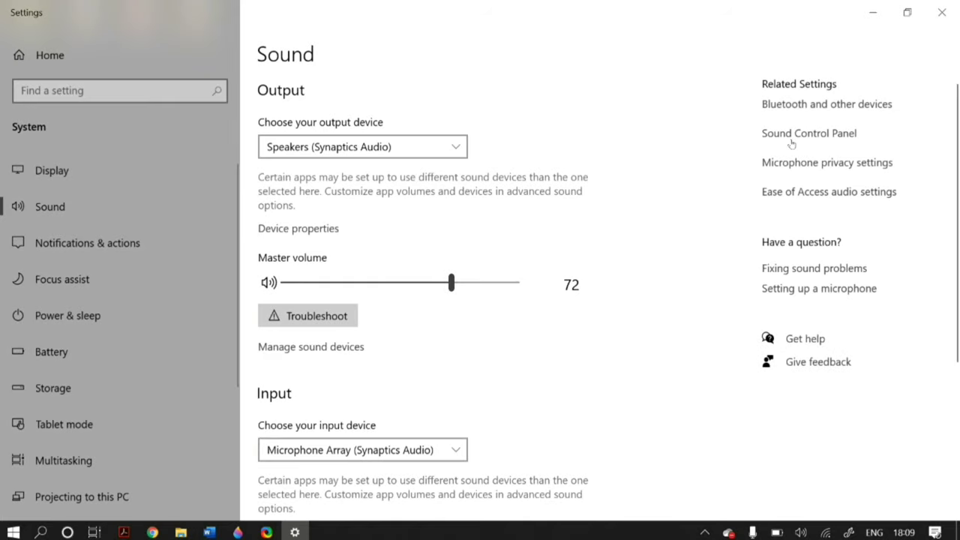
{"action": "left_click", "coordinate": [791, 139]}
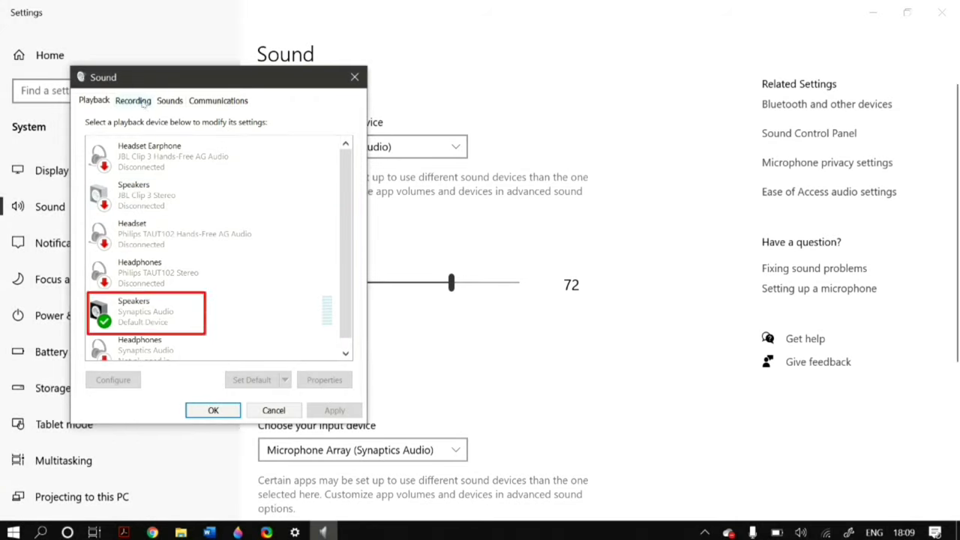
{"action": "left_click", "coordinate": [184, 310]}
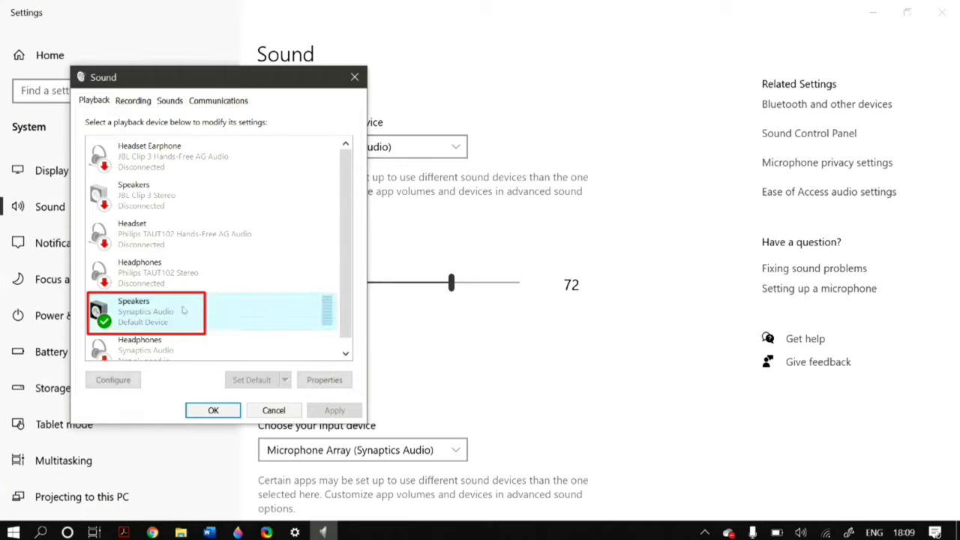
{"action": "right_click", "coordinate": [183, 310]}
{"action": "left_click", "coordinate": [227, 417]}
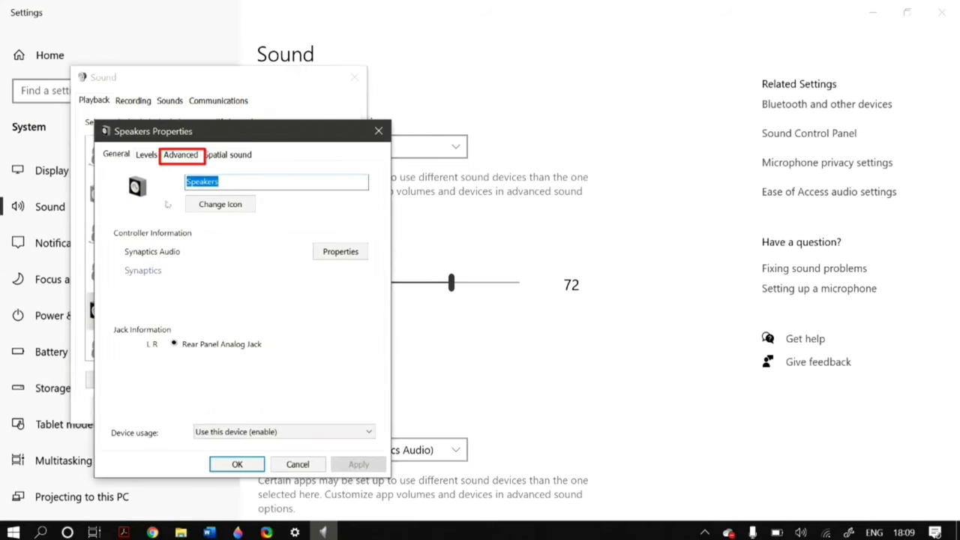
{"action": "left_click", "coordinate": [174, 155]}
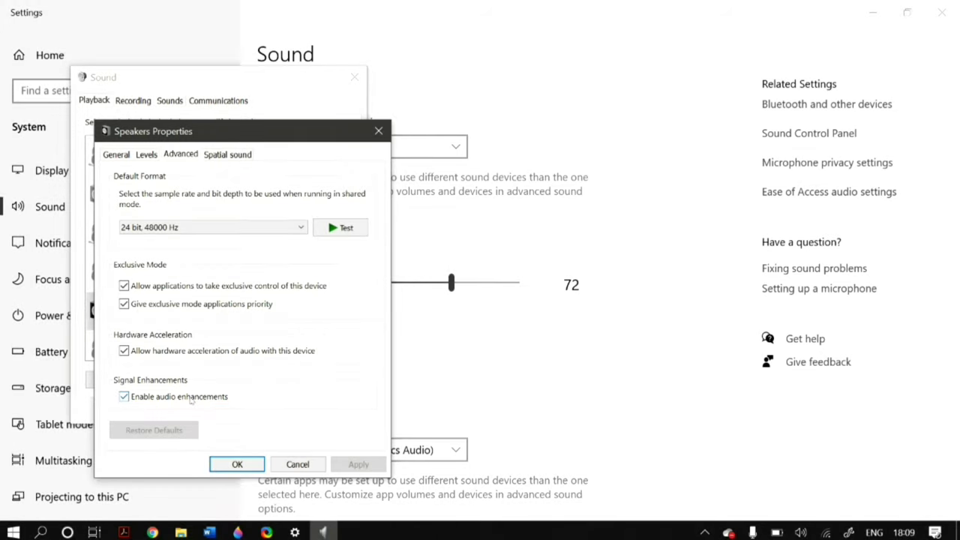
Disable and apply audio enhancements for the speakers, and re-enable them with the change applied
{"action": "left_click", "coordinate": [191, 400]}
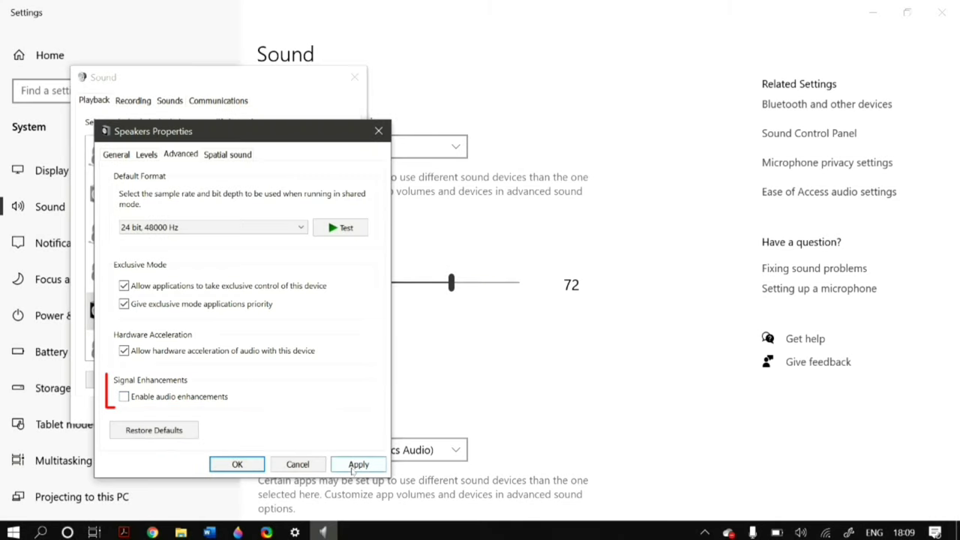
{"action": "left_click", "coordinate": [352, 466]}
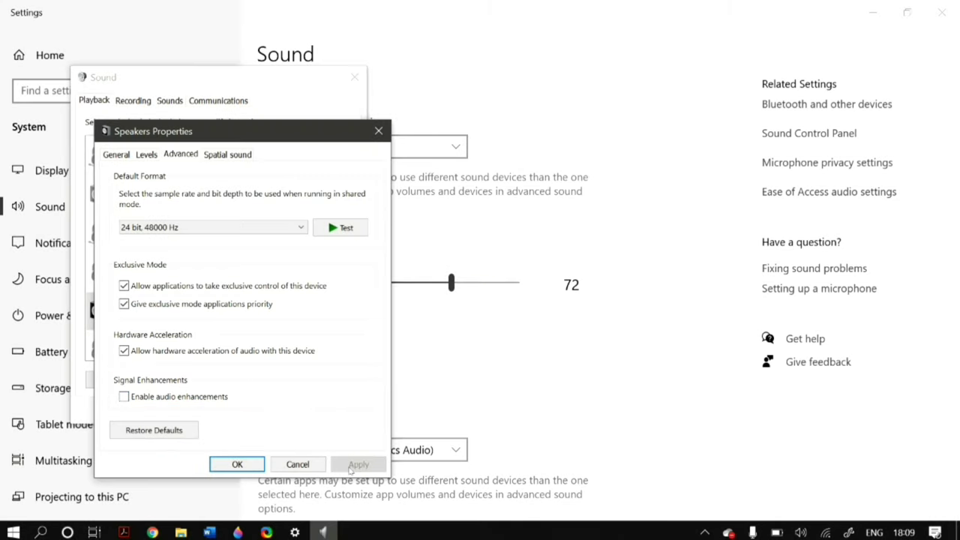
{"action": "left_click", "coordinate": [223, 396]}
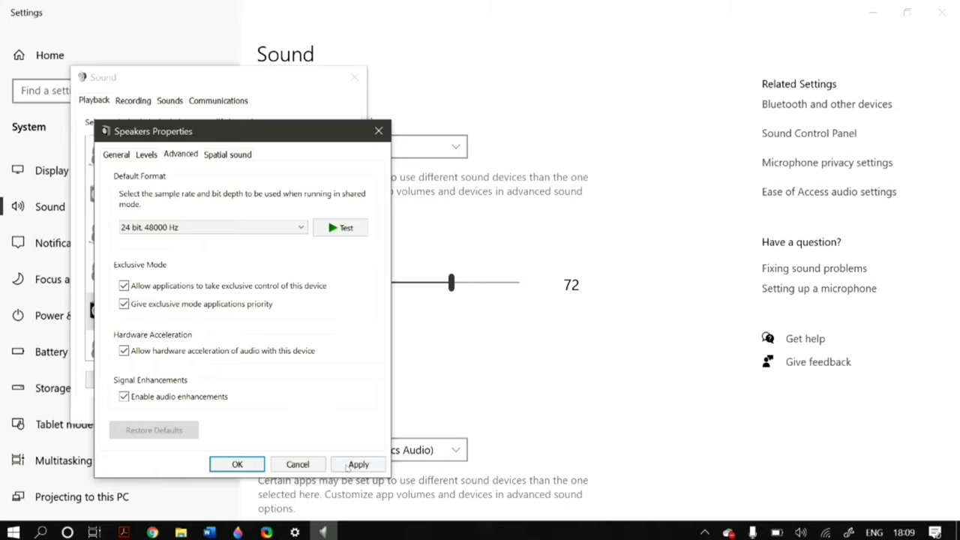
{"action": "left_click", "coordinate": [352, 467]}
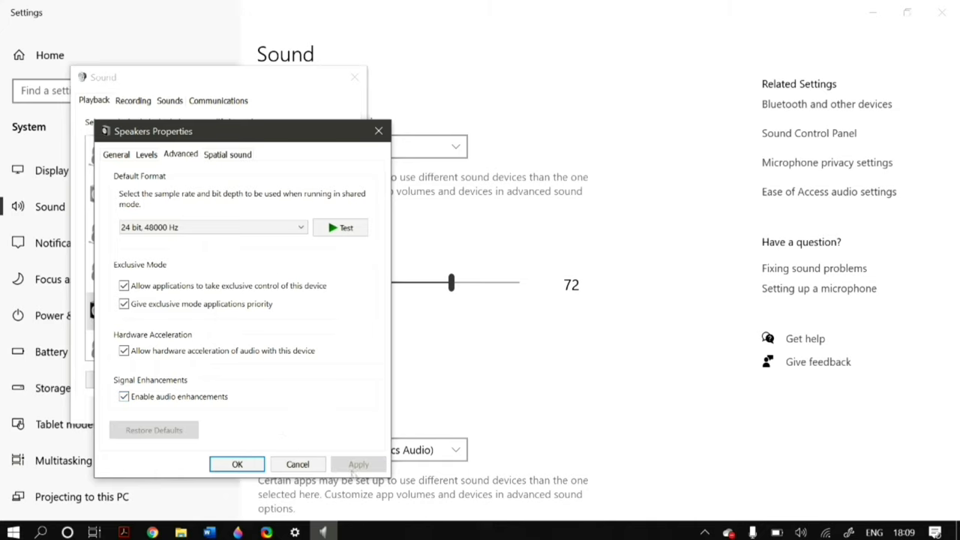
Confirm and close the Speakers properties and the Sound dialog, and close Settings
{"action": "left_click", "coordinate": [234, 465]}
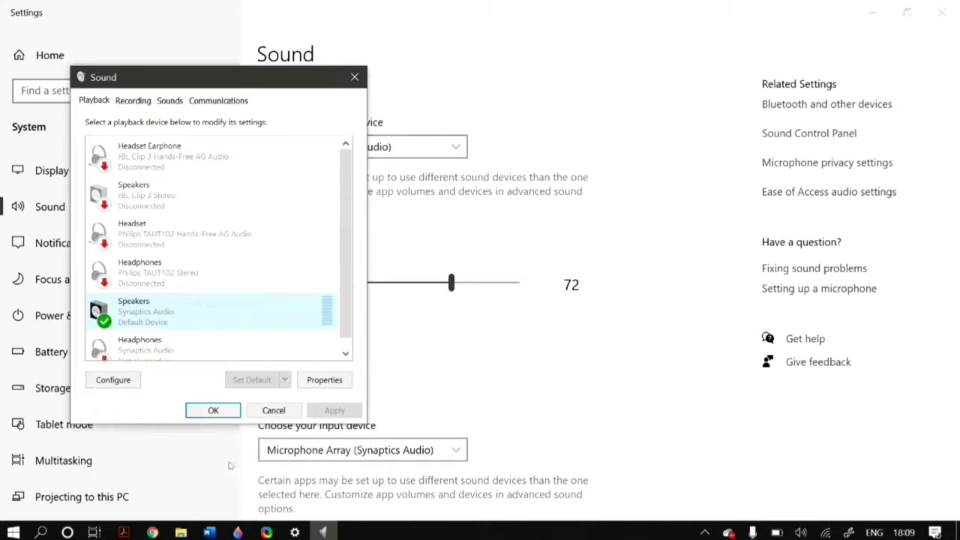
{"action": "left_click", "coordinate": [217, 409]}
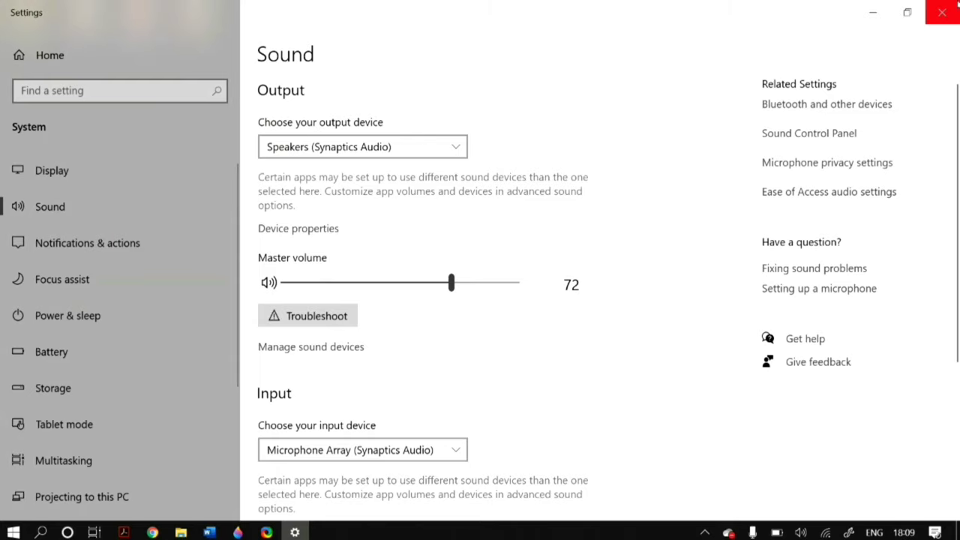
{"action": "left_click", "coordinate": [955, 6]}
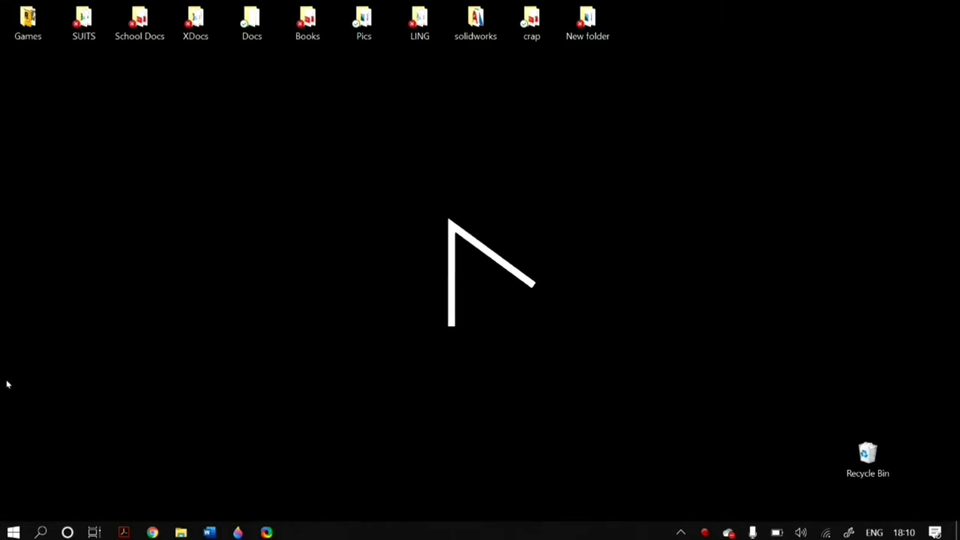
{"action": "left_click_drag", "start_coordinate": [119, 344], "coordinate": [350, 294]}
Open the Services console, locate the Windows Audio service and open its properties
{"action": "key", "text": "super"}
{"action": "type", "text": "ser"}
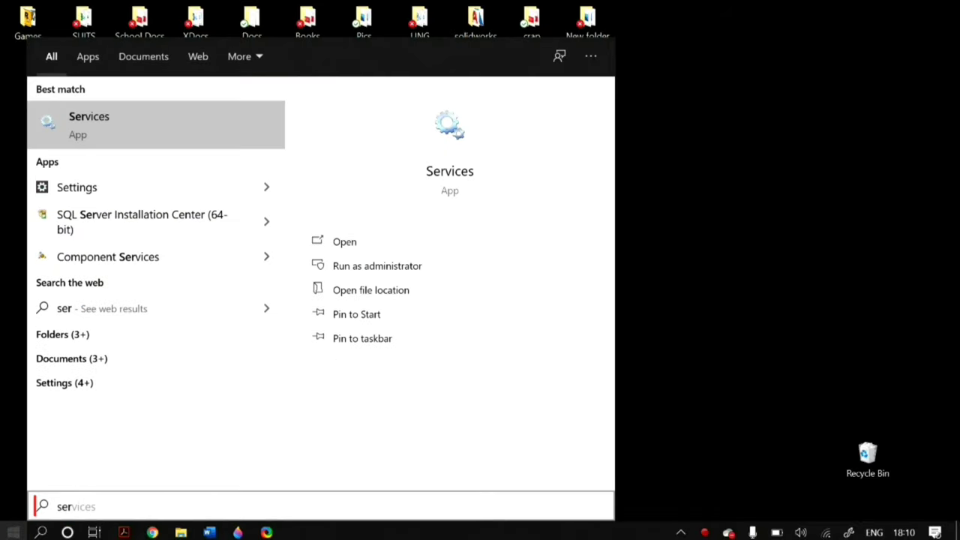
{"action": "key", "text": "Return"}
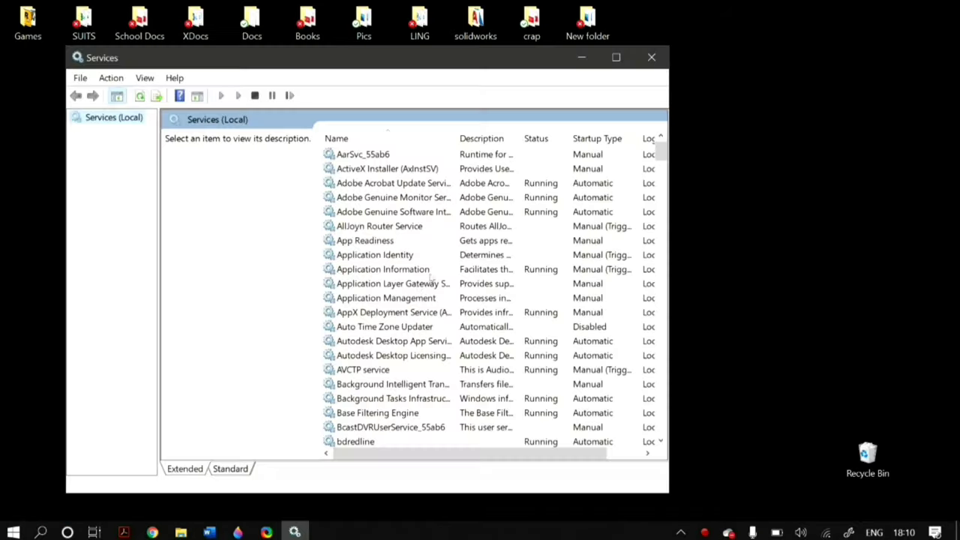
{"action": "scroll", "coordinate": [414, 289], "scroll_direction": "down", "scroll_amount": 20}
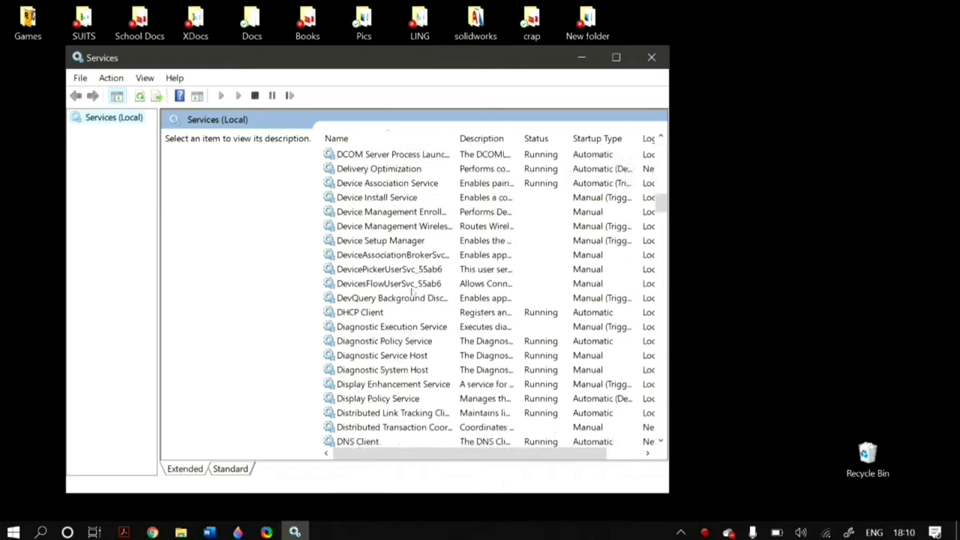
{"action": "scroll", "coordinate": [412, 293], "scroll_direction": "down", "scroll_amount": 20}
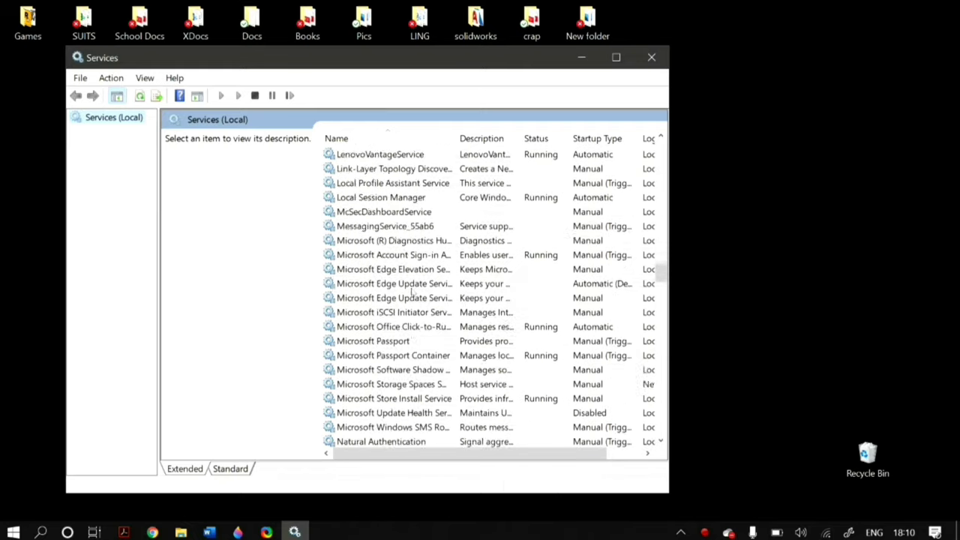
{"action": "scroll", "coordinate": [412, 292], "scroll_direction": "down", "scroll_amount": 20}
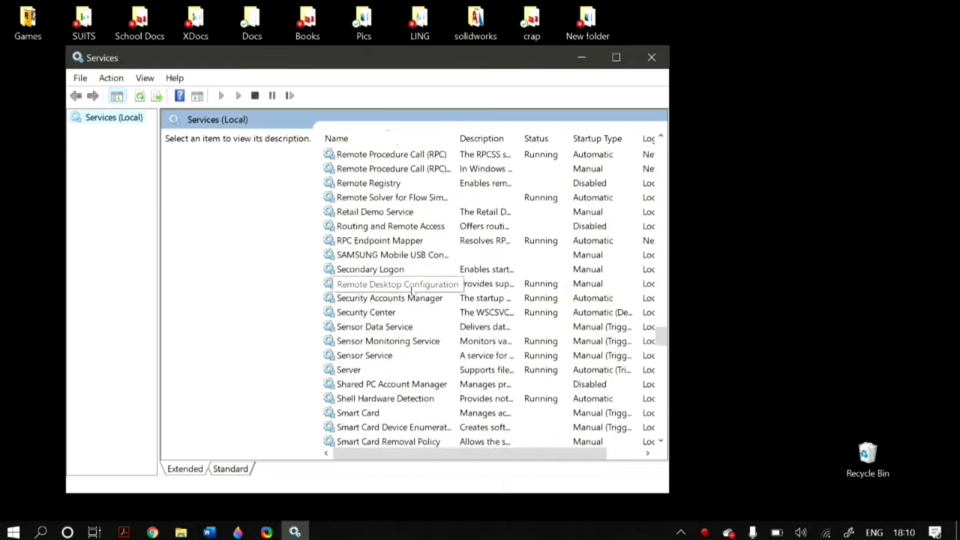
{"action": "scroll", "coordinate": [411, 293], "scroll_direction": "down", "scroll_amount": 7}
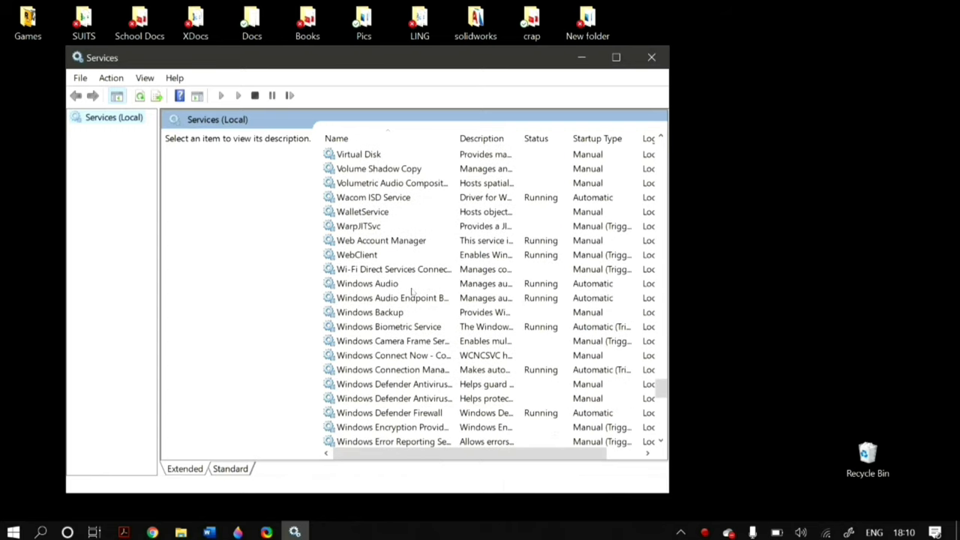
{"action": "left_click", "coordinate": [396, 285]}
{"action": "right_click", "coordinate": [396, 287]}
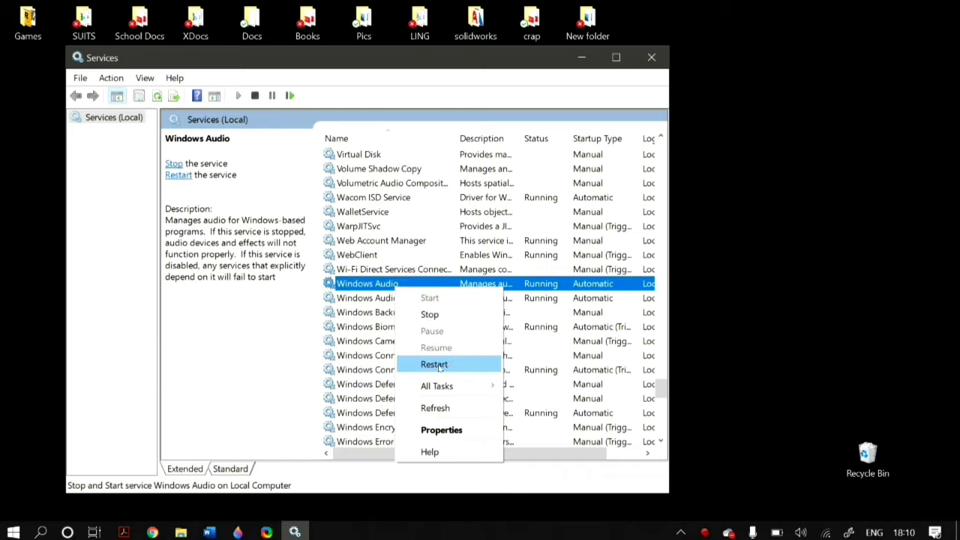
{"action": "left_click", "coordinate": [399, 430]}
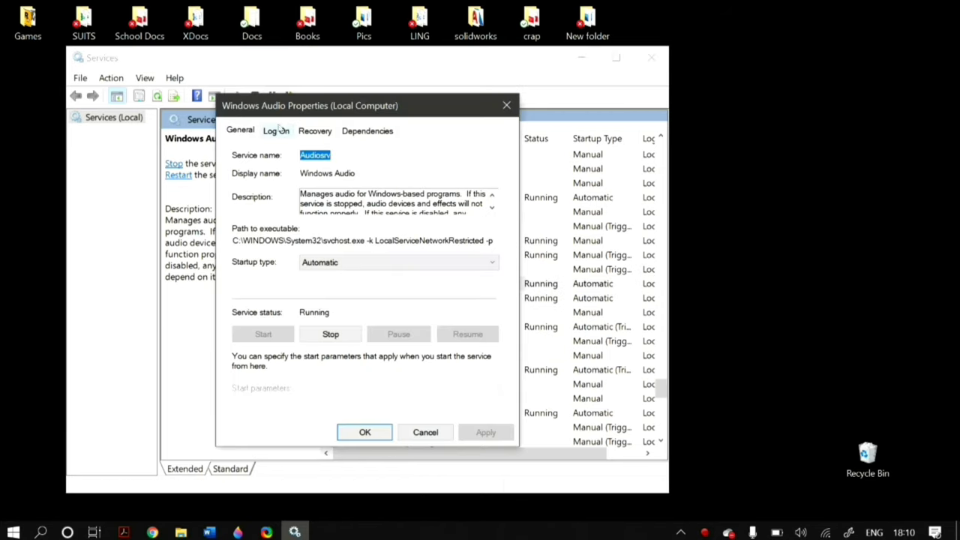
Set the Windows Audio service's startup type to Automatic, apply and confirm it, and close Services
{"action": "left_click", "coordinate": [345, 261]}
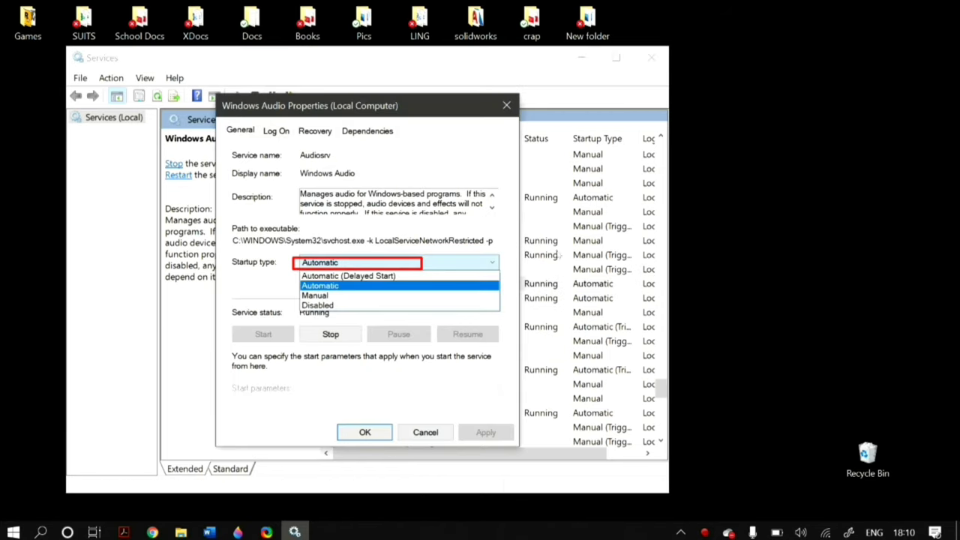
{"action": "left_click", "coordinate": [466, 287]}
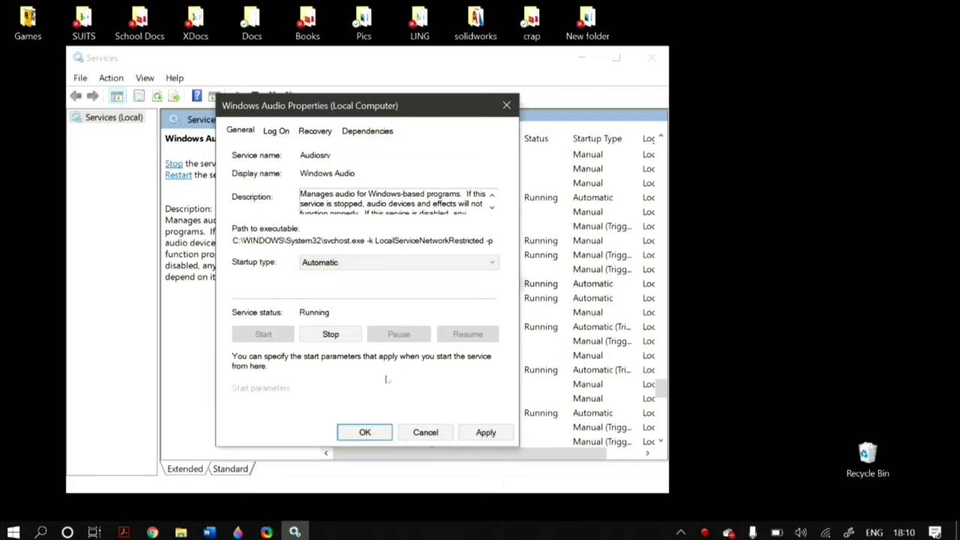
{"action": "left_click", "coordinate": [486, 433]}
{"action": "left_click", "coordinate": [364, 433]}
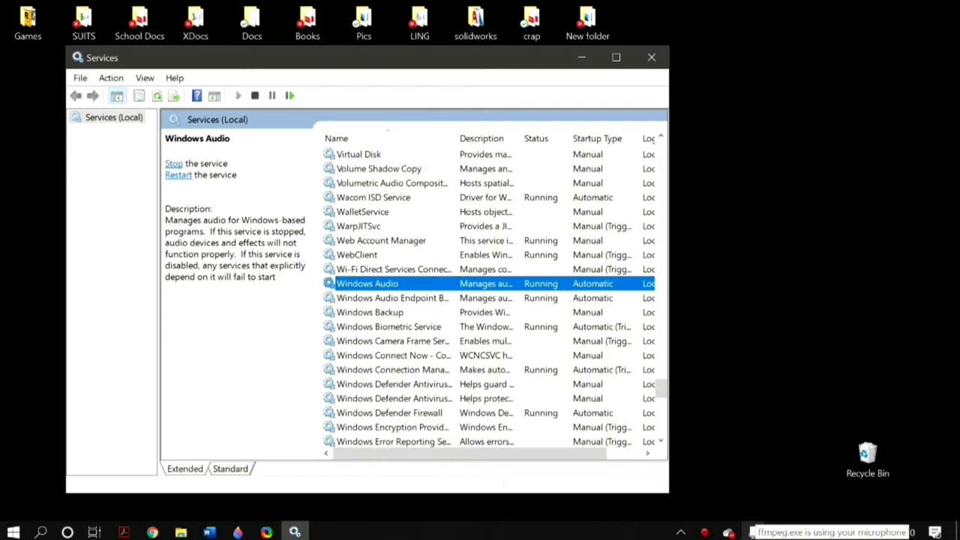
{"action": "left_click", "coordinate": [655, 58]}
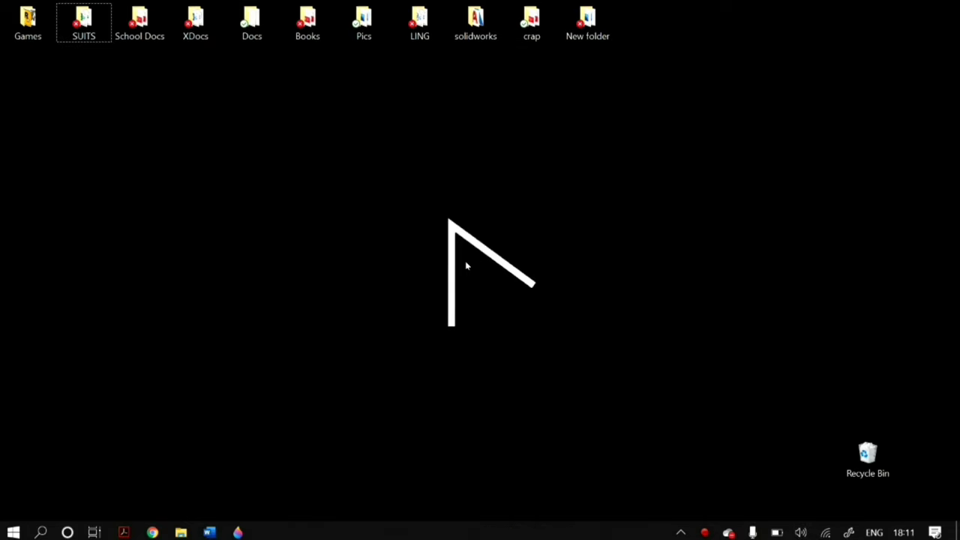
Open Control Panel, search it for "troubleshooting" and open the Troubleshooting page
{"action": "key", "text": "super"}
{"action": "key", "text": "super"}
{"action": "key", "text": "super"}
{"action": "type", "text": "co"}
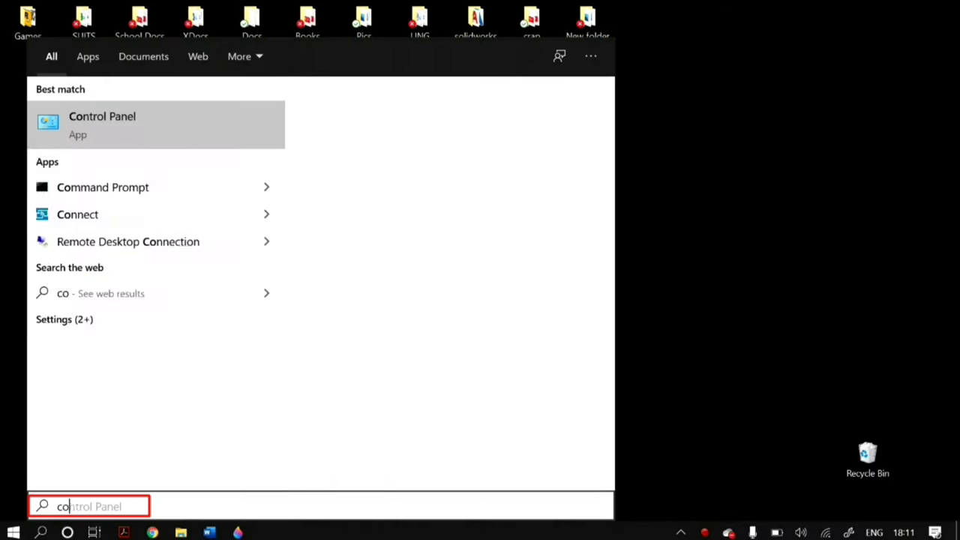
{"action": "type", "text": "ntr"}
{"action": "key", "text": "Return"}
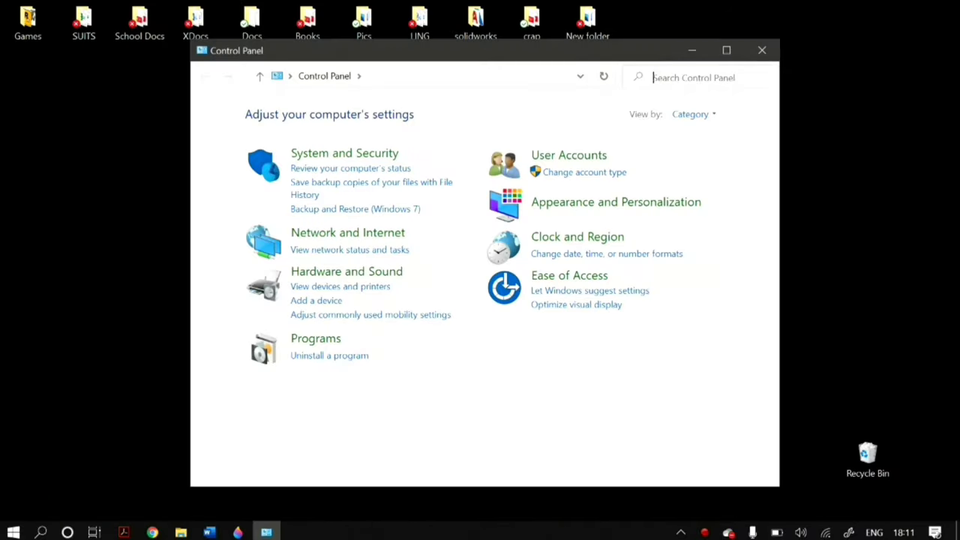
{"action": "type", "text": "tr"}
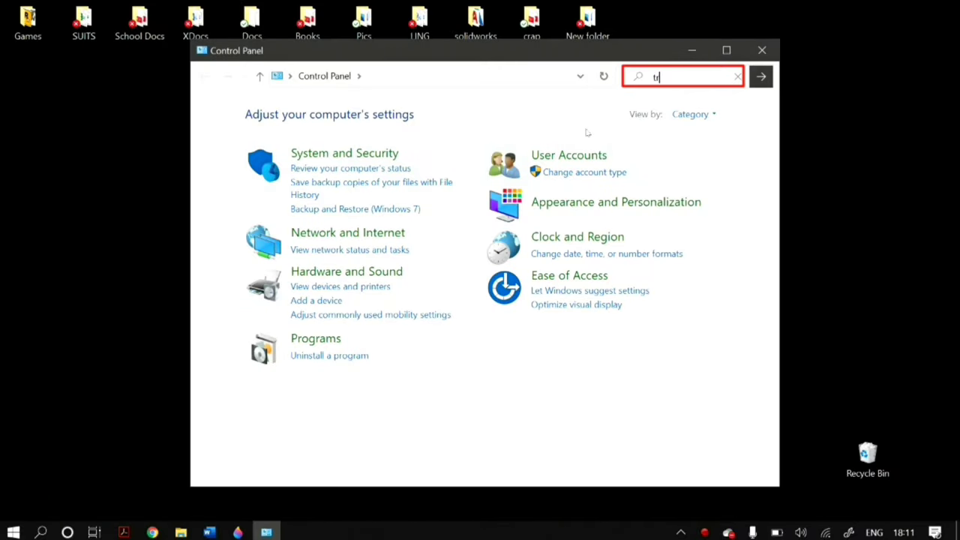
{"action": "type", "text": "oubleshooting"}
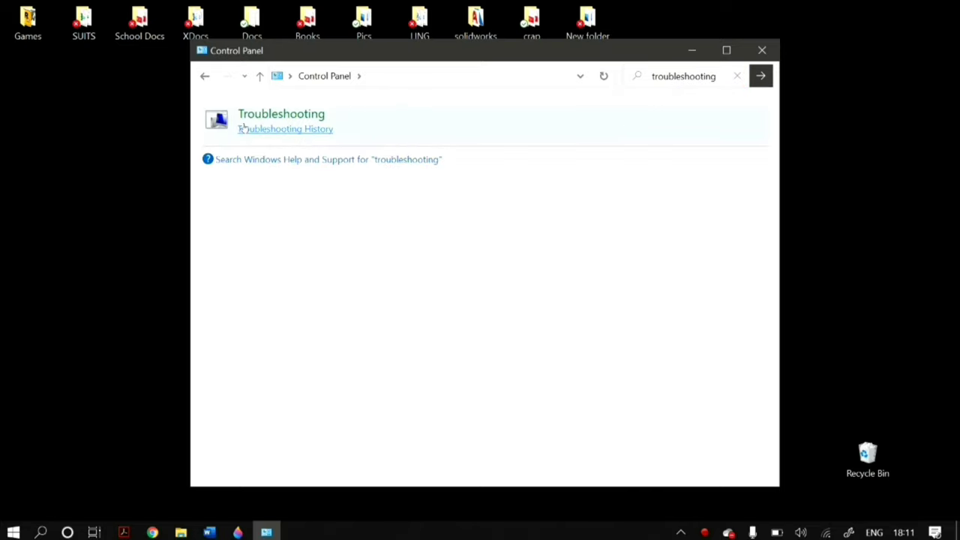
{"action": "left_click", "coordinate": [279, 115]}
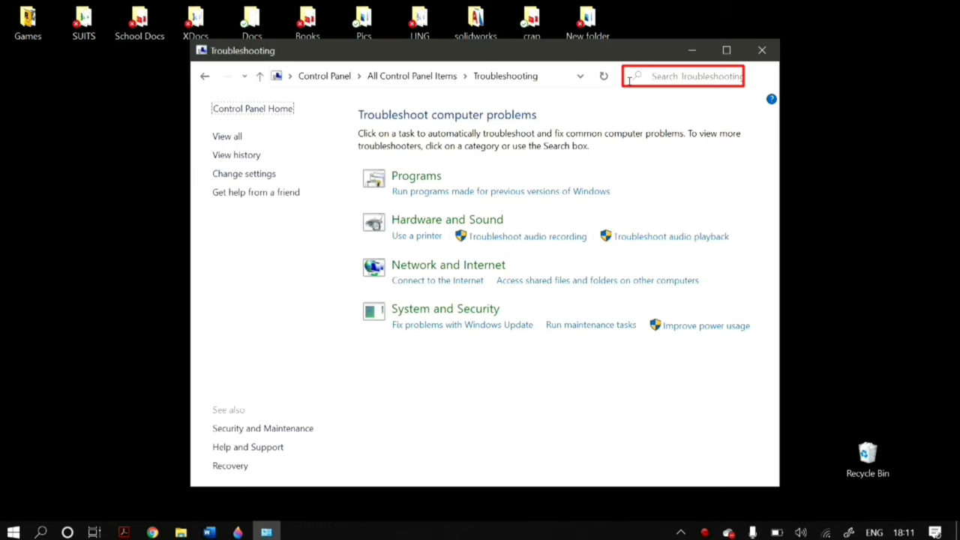
Search the troubleshooters for "audio", start the Playing Audio troubleshooter and continue through its problem detection
{"action": "left_click", "coordinate": [660, 84]}
{"action": "type", "text": "au"}
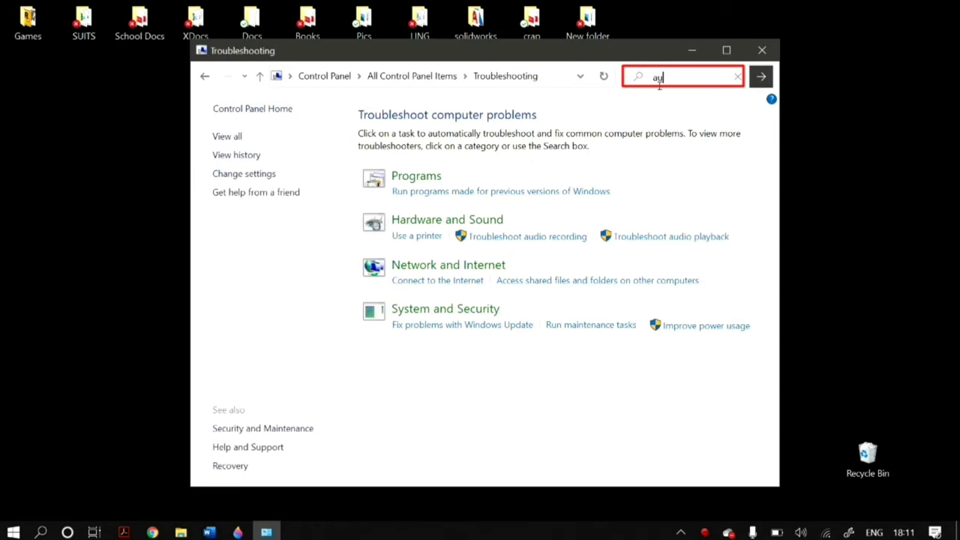
{"action": "type", "text": "dio"}
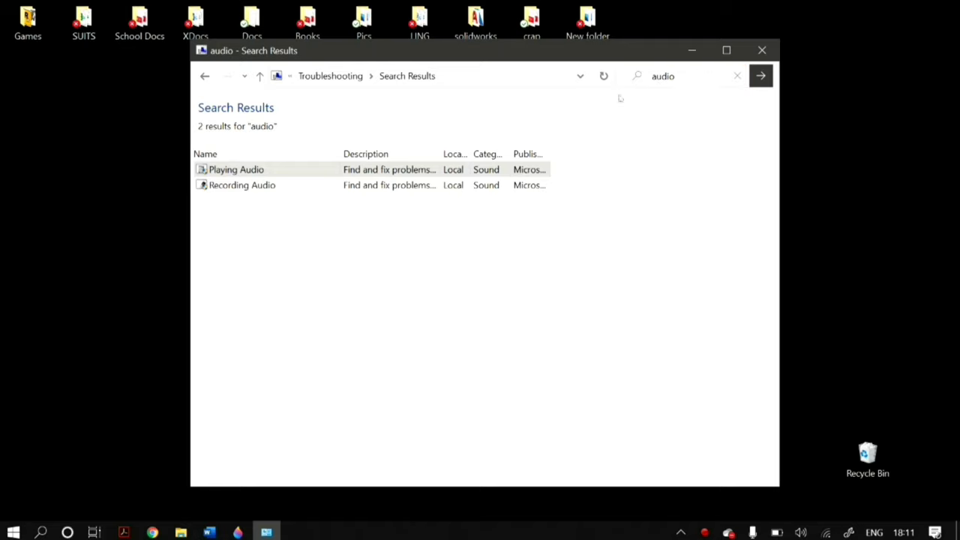
{"action": "left_click", "coordinate": [236, 170]}
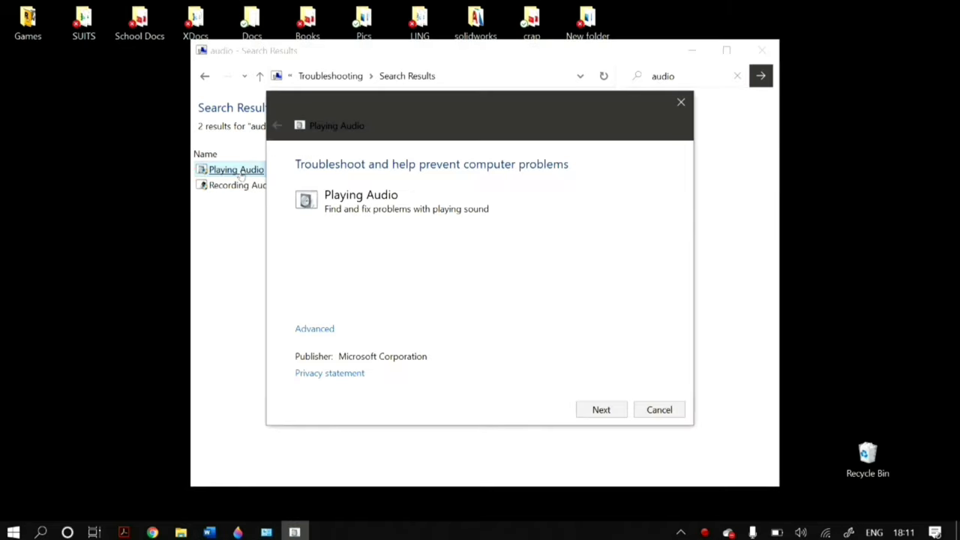
{"action": "left_click", "coordinate": [596, 415]}
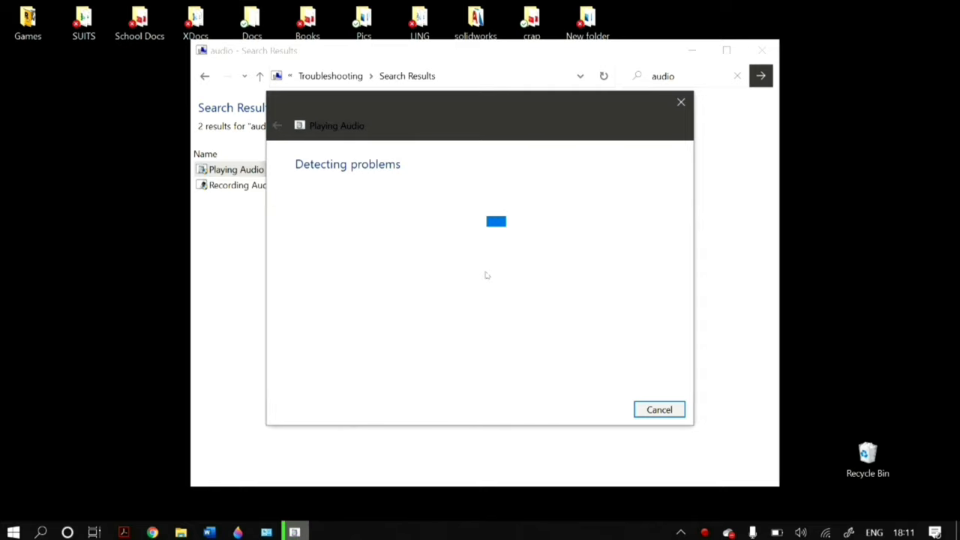
{"action": "left_click", "coordinate": [601, 410]}
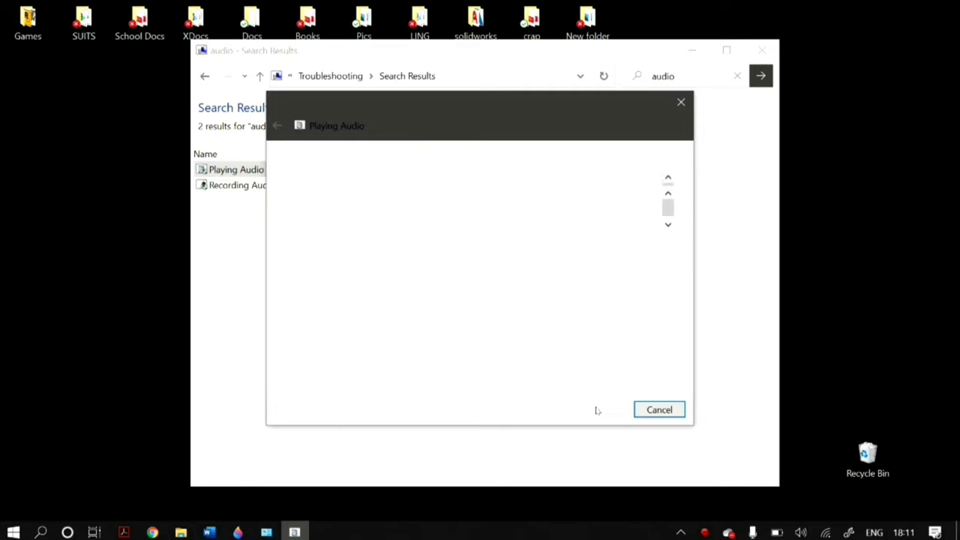
From the troubleshooter, open the advanced Speakers properties, switch audio enhancements off and back on, and apply and confirm the setting
{"action": "left_click", "coordinate": [400, 252]}
{"action": "left_click", "coordinate": [127, 74]}
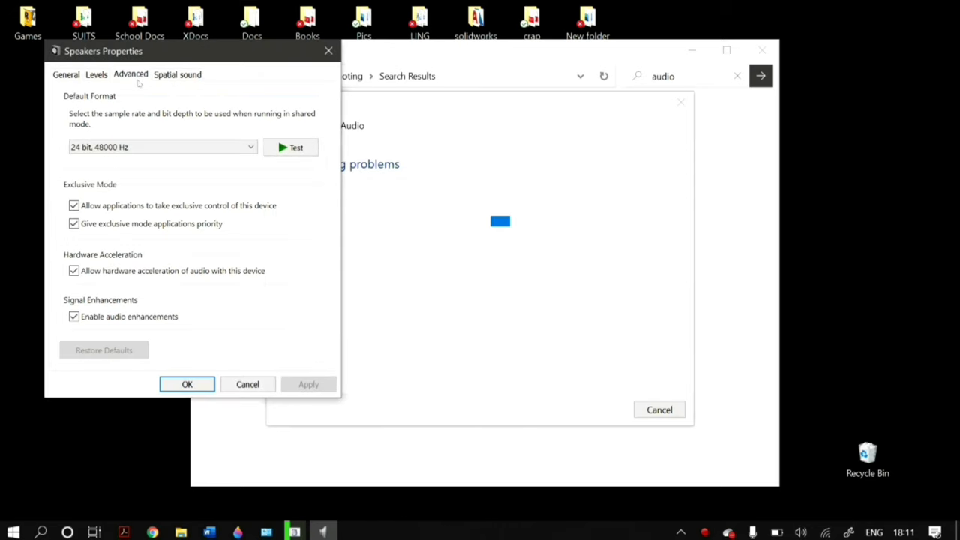
{"action": "left_click", "coordinate": [88, 314]}
{"action": "left_click", "coordinate": [89, 316]}
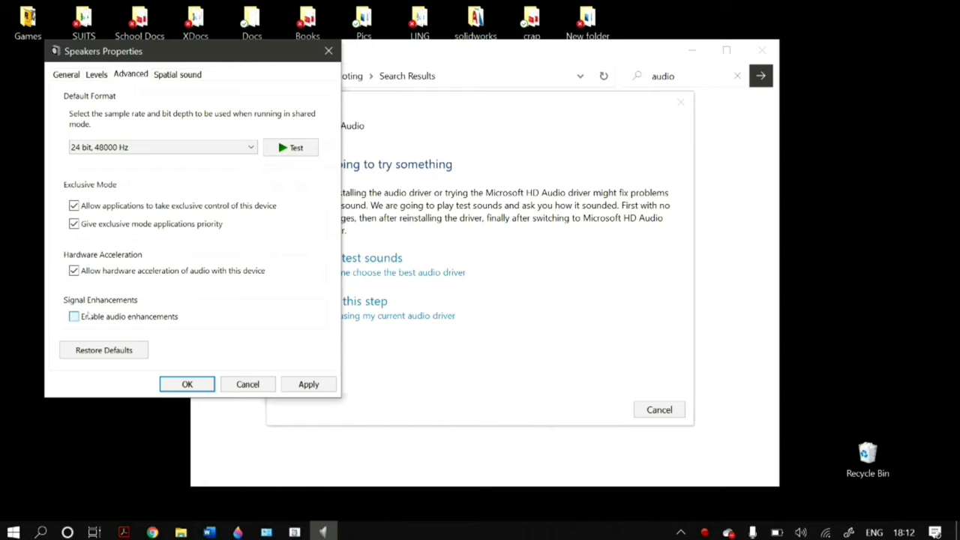
{"action": "left_click", "coordinate": [74, 317]}
{"action": "left_click", "coordinate": [292, 391]}
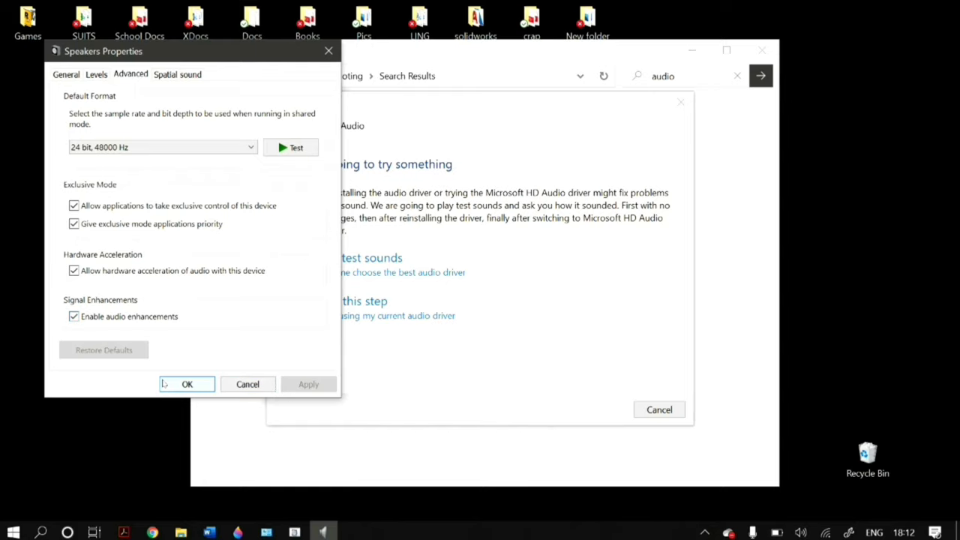
{"action": "left_click", "coordinate": [187, 385]}
Play the troubleshooter's test sounds and respond to its prompt, closing the troubleshooter and the Control Panel window when finished
{"action": "left_click", "coordinate": [380, 259]}
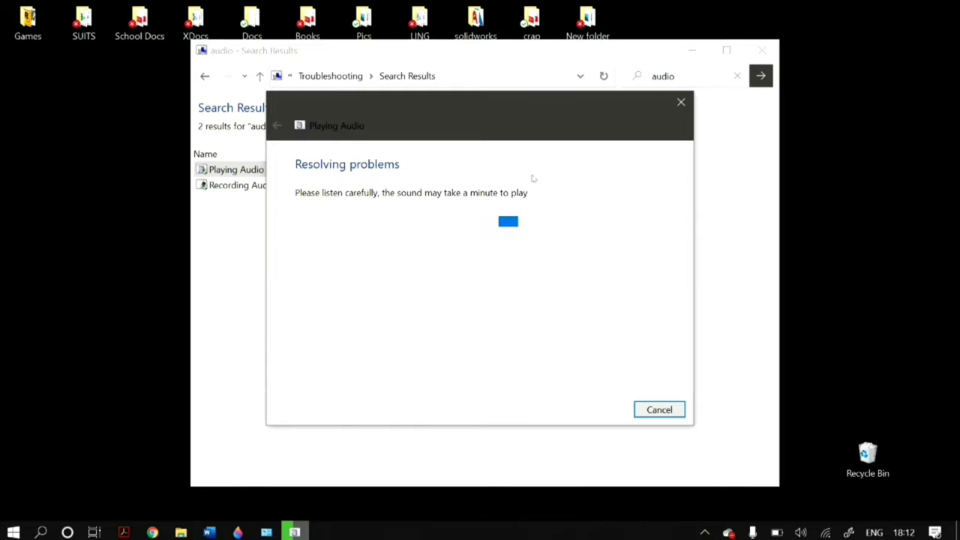
{"action": "left_click", "coordinate": [407, 259]}
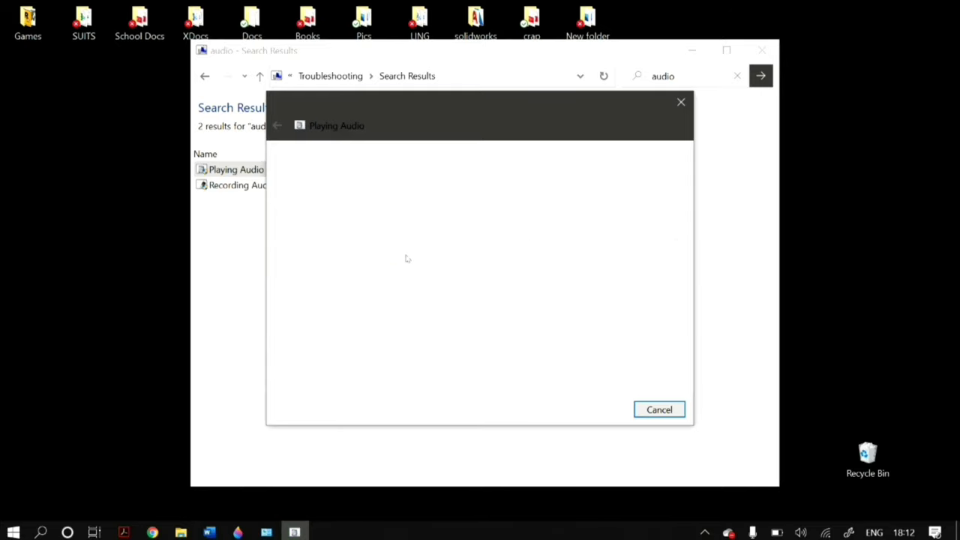
{"action": "left_click", "coordinate": [659, 409]}
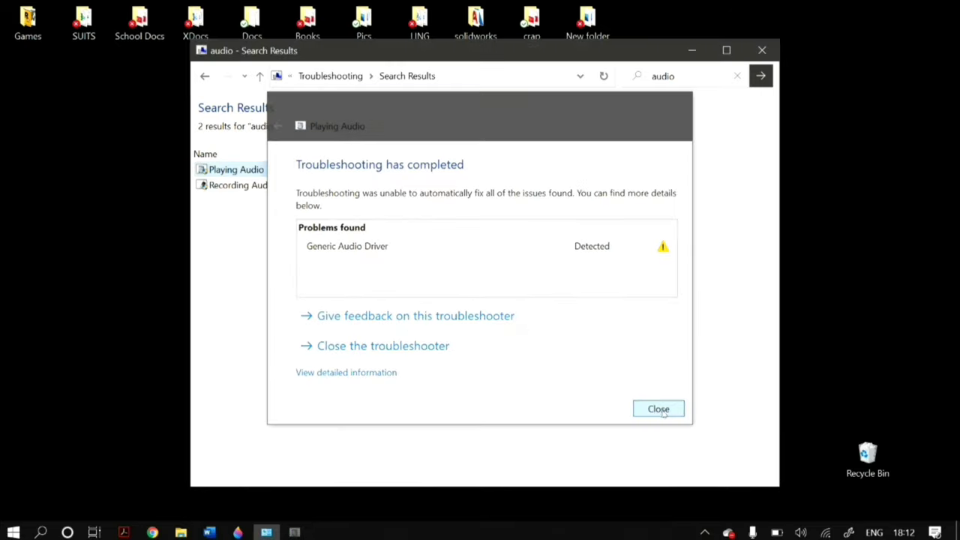
{"action": "left_click", "coordinate": [704, 532]}
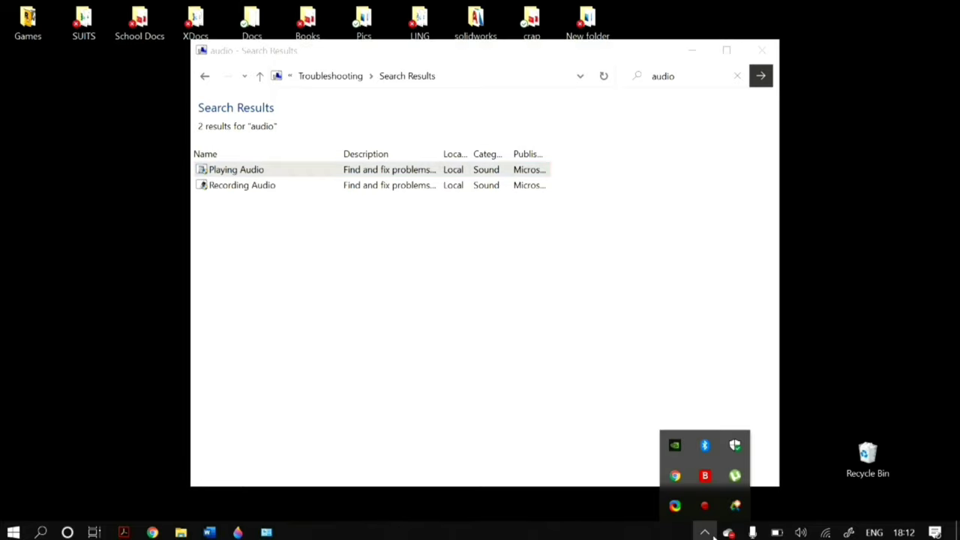
{"action": "left_click", "coordinate": [762, 50]}
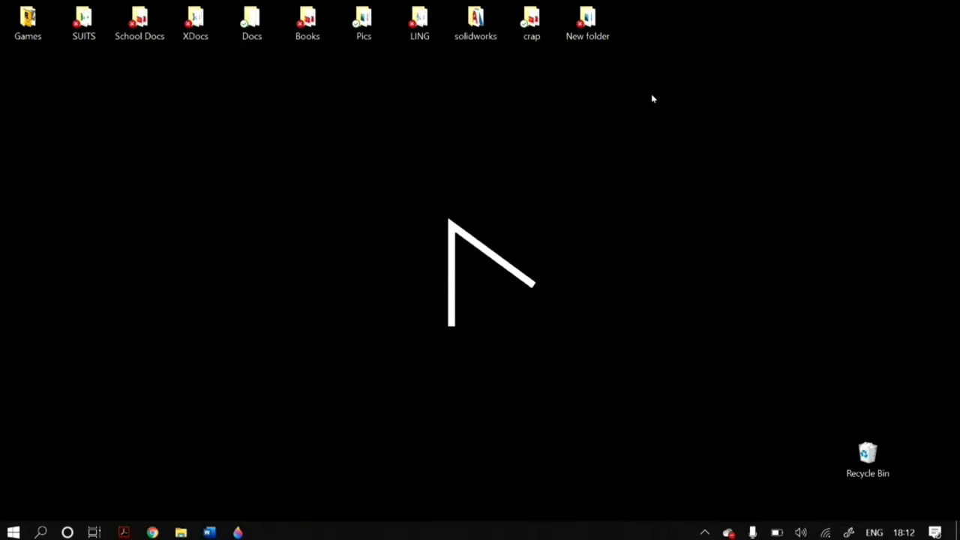
{"action": "left_click_drag", "start_coordinate": [272, 161], "coordinate": [693, 378]}
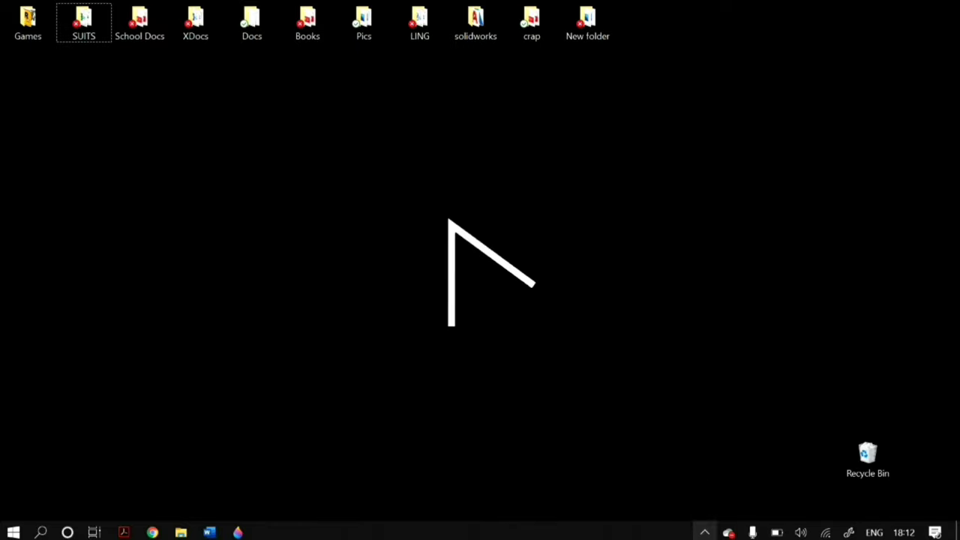
{"action": "left_click", "coordinate": [705, 532]}
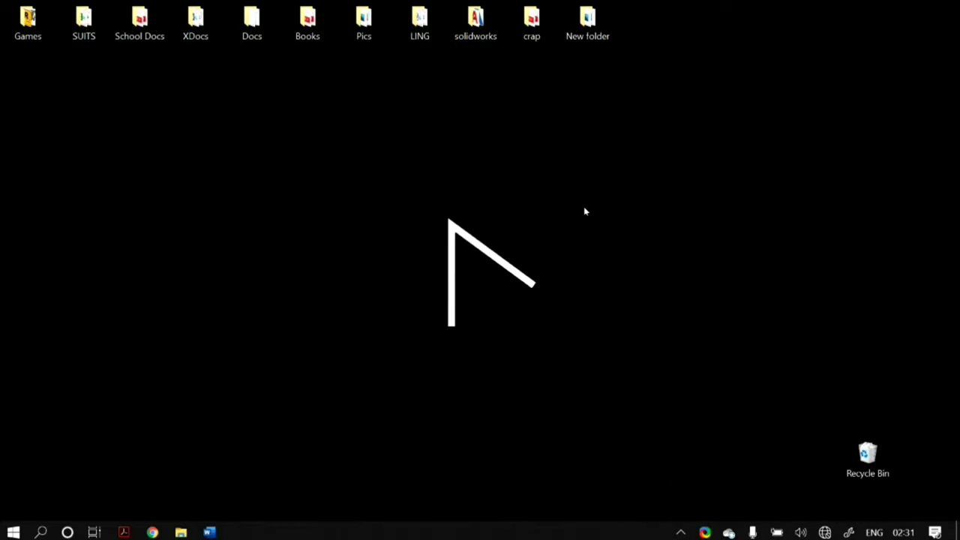